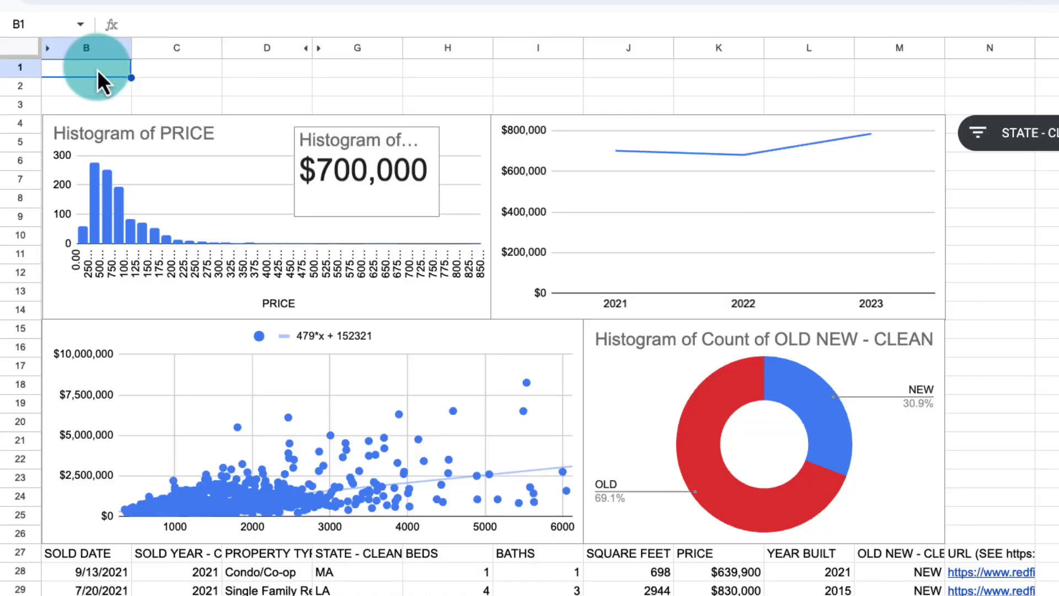
- Test the state filter by showing only CA, then restore all states
{"action": "scroll", "coordinate": [686, 178], "scroll_direction": "right", "scroll_amount": 4}
{"action": "left_click", "coordinate": [965, 134]}
{"action": "left_click", "coordinate": [845, 208]}
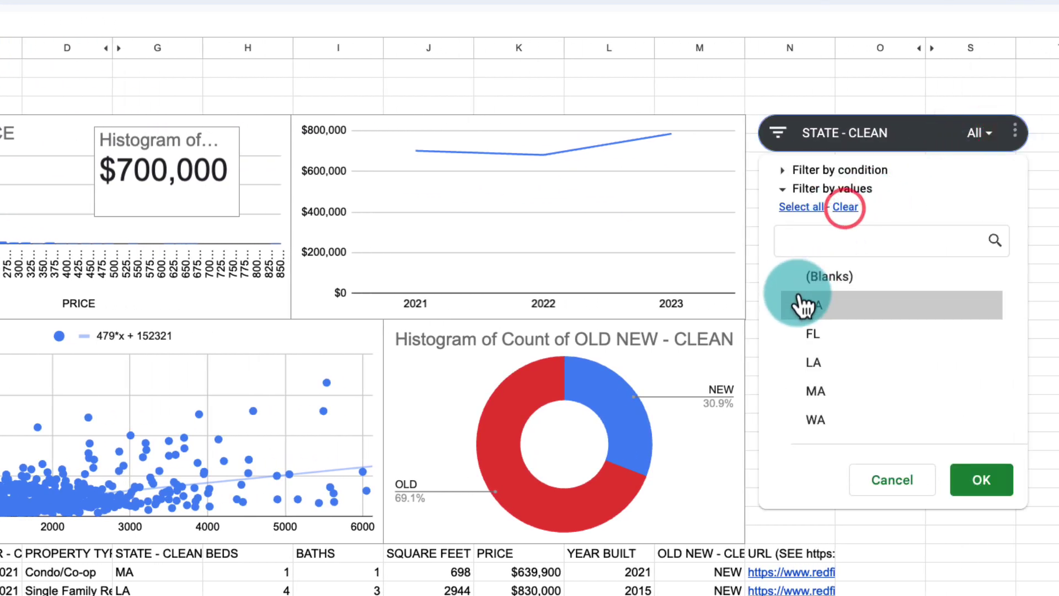
{"action": "left_click", "coordinate": [798, 301]}
{"action": "left_click", "coordinate": [963, 479]}
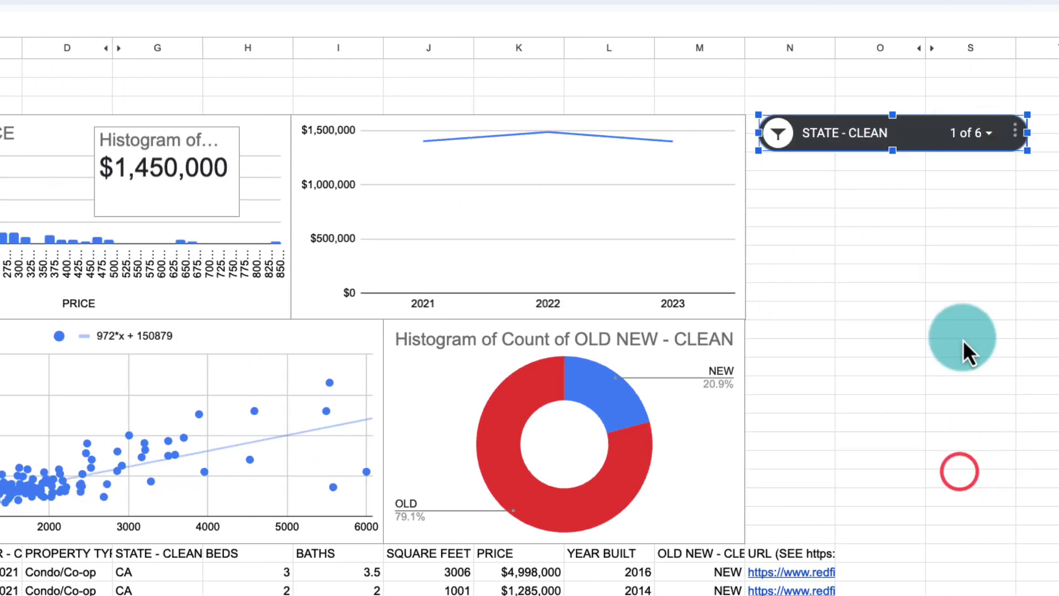
{"action": "left_click", "coordinate": [976, 146]}
{"action": "left_click", "coordinate": [799, 208]}
{"action": "left_click", "coordinate": [972, 479]}
{"action": "left_click", "coordinate": [108, 67]}
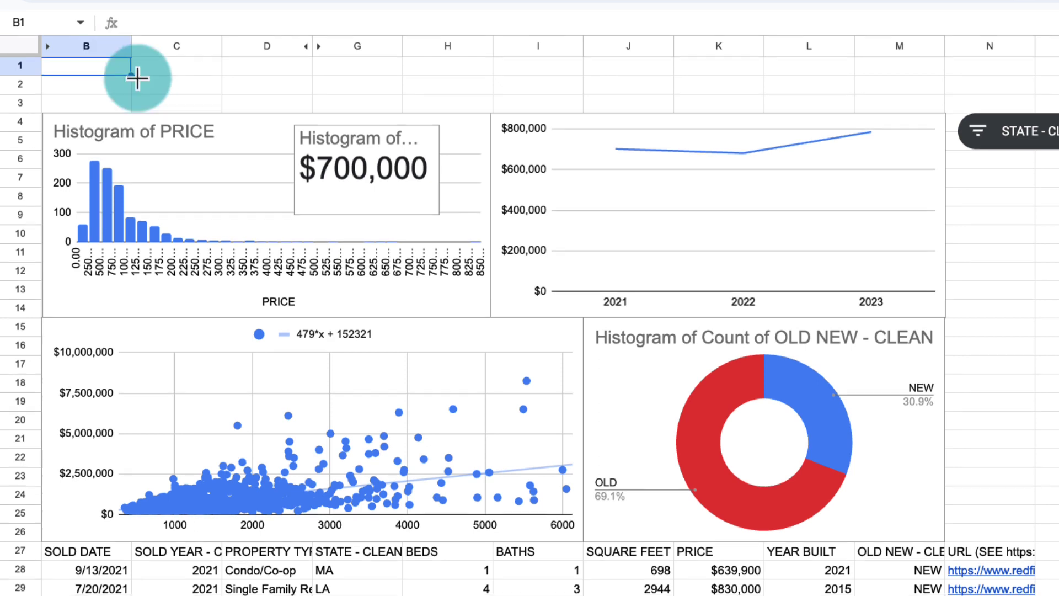
- Duplicate the Copy of Original tab and select B1 on the new Copy of Copy of Original sheet
{"action": "scroll", "coordinate": [280, 199], "scroll_direction": "down", "scroll_amount": 3}
{"action": "right_click", "coordinate": [254, 582]}
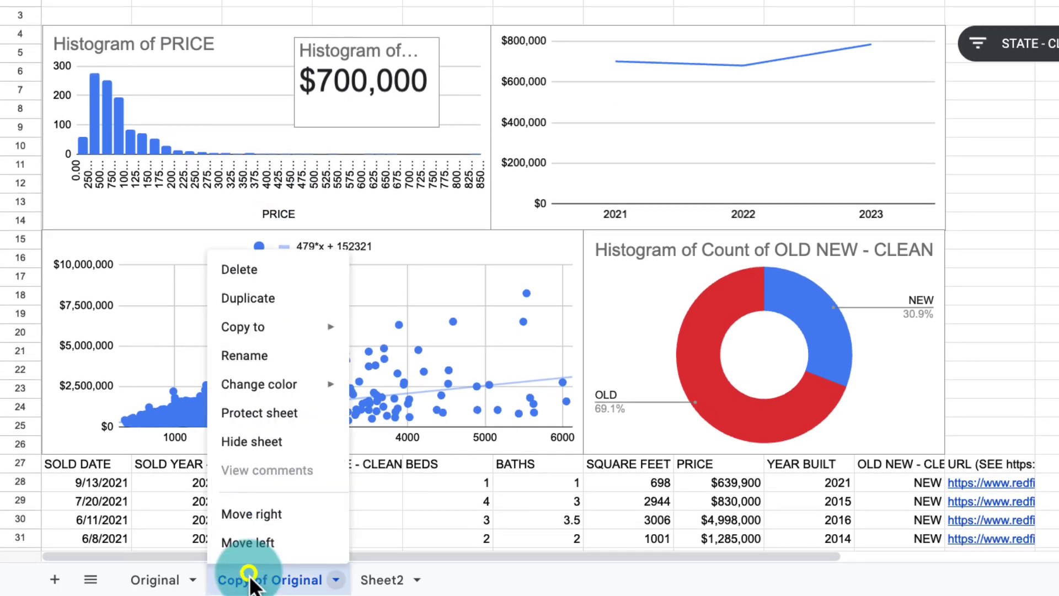
{"action": "left_click", "coordinate": [230, 302]}
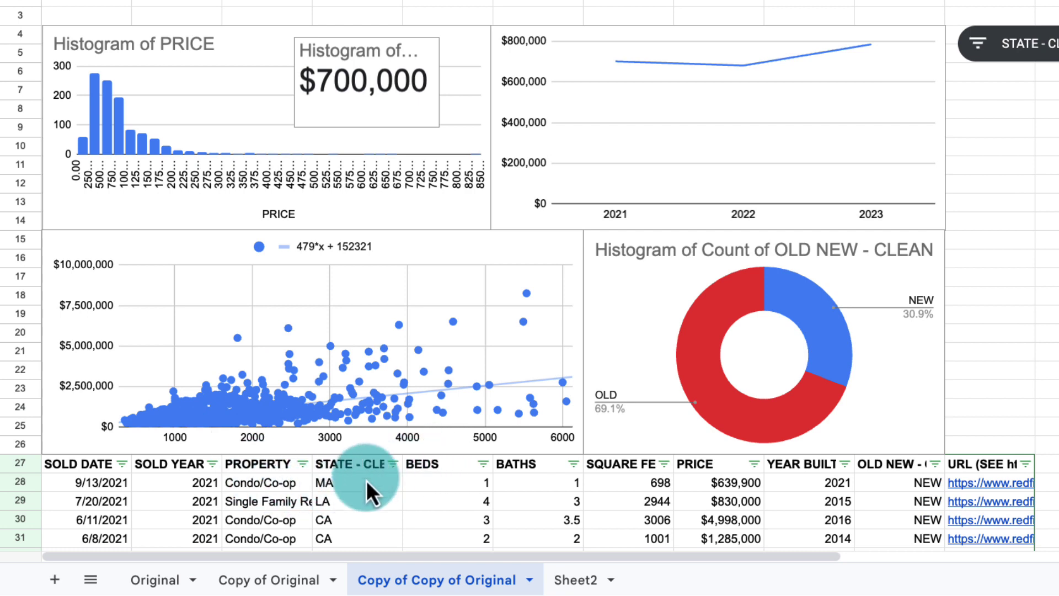
{"action": "left_click", "coordinate": [256, 584]}
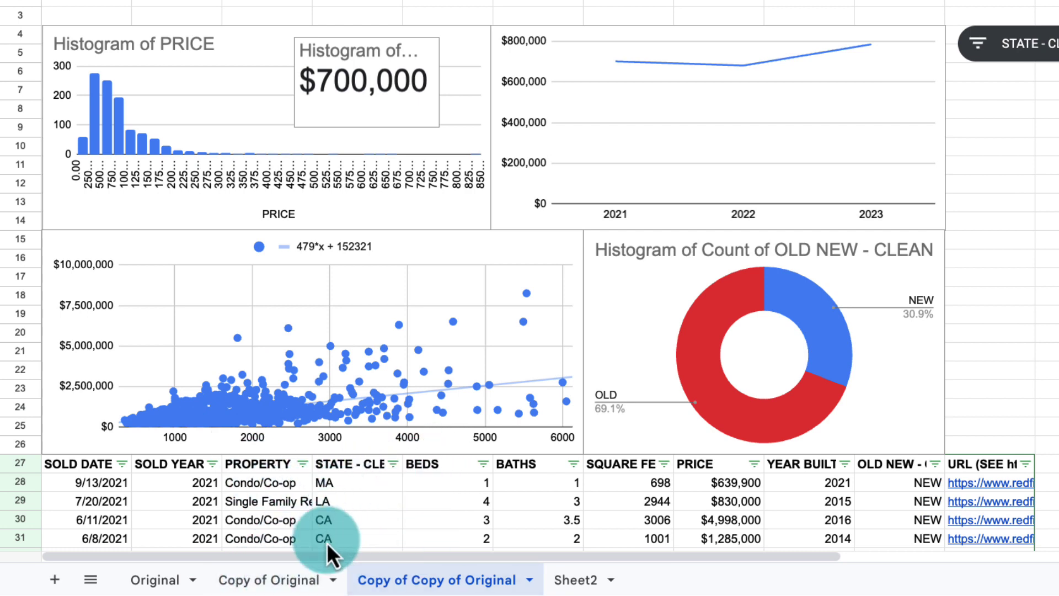
{"action": "left_click", "coordinate": [276, 584]}
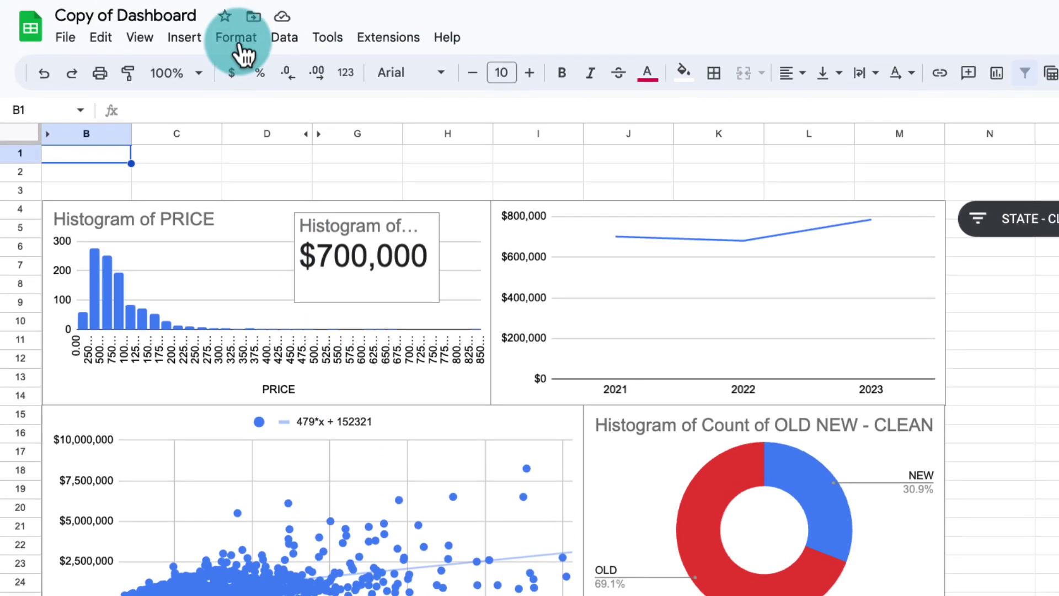
{"action": "left_click", "coordinate": [239, 40]}
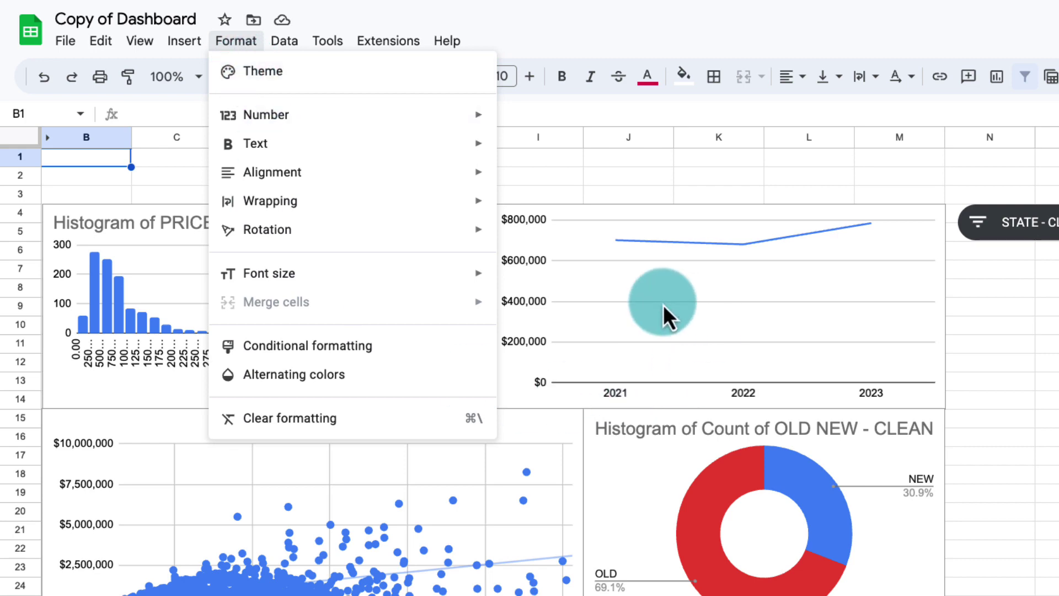
{"action": "left_click", "coordinate": [222, 43]}
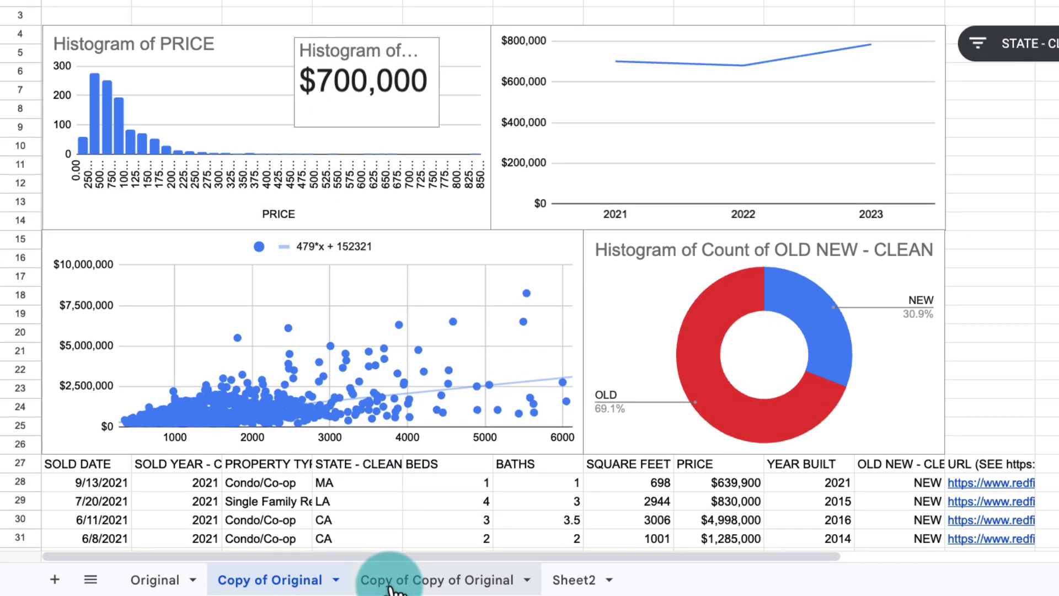
{"action": "left_click", "coordinate": [389, 585]}
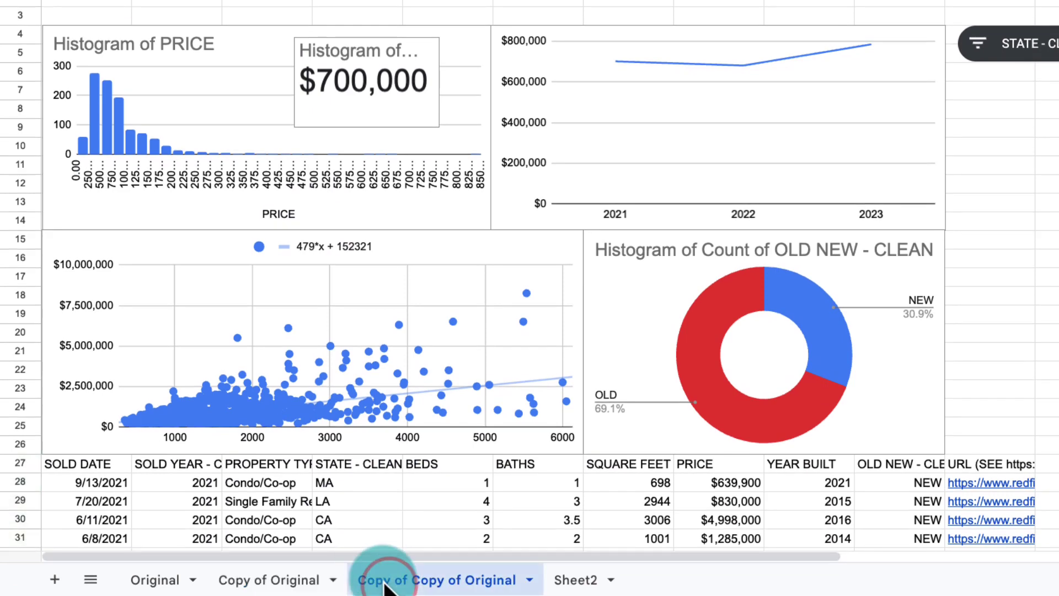
{"action": "left_click", "coordinate": [89, 93]}
{"action": "left_click", "coordinate": [91, 93]}
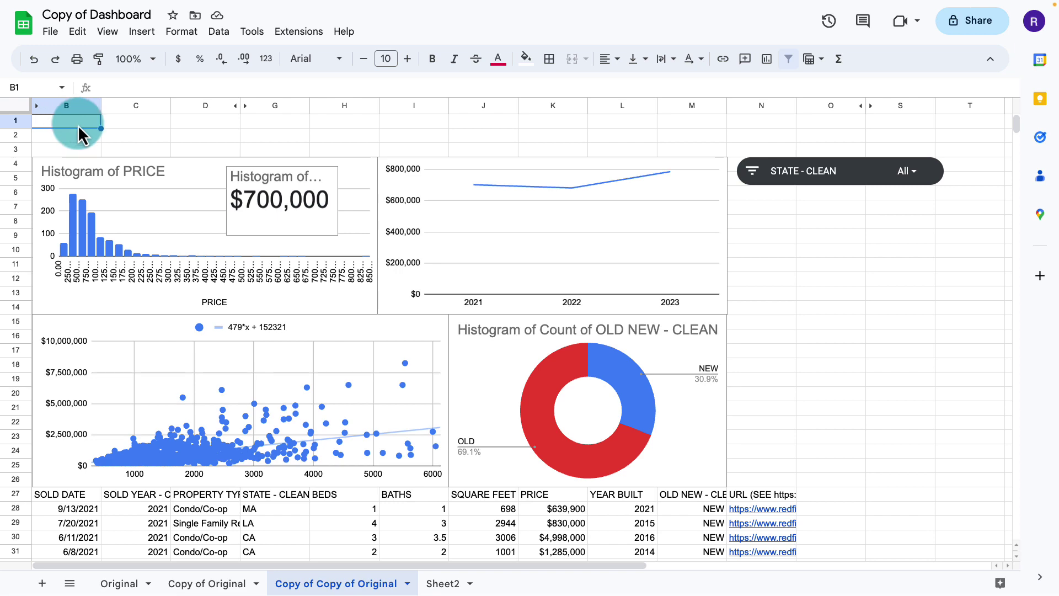
- Set the entire sheet's font to Roboto
{"action": "left_click", "coordinate": [15, 104]}
{"action": "left_click", "coordinate": [298, 58]}
{"action": "left_click", "coordinate": [319, 174]}
- Give the data table alternating colours with a teal header and recoloured header text
{"action": "left_click", "coordinate": [67, 494]}
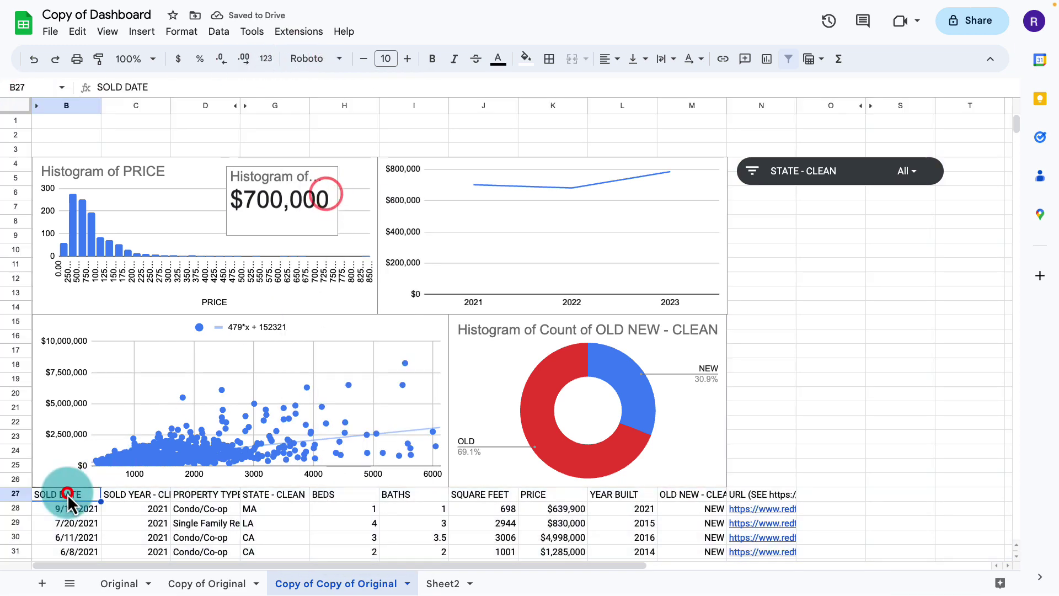
{"action": "key", "text": "ctrl+a"}
{"action": "left_click", "coordinate": [182, 31]}
{"action": "left_click", "coordinate": [242, 292]}
{"action": "left_click", "coordinate": [932, 356]}
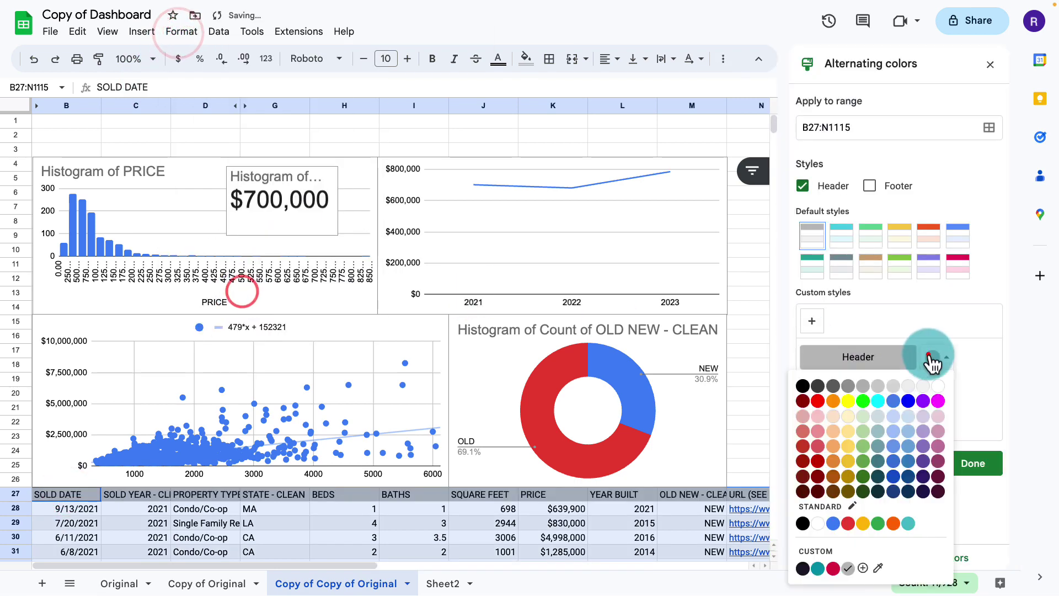
{"action": "left_click", "coordinate": [819, 563]}
{"action": "left_click", "coordinate": [966, 466]}
{"action": "left_click", "coordinate": [429, 59]}
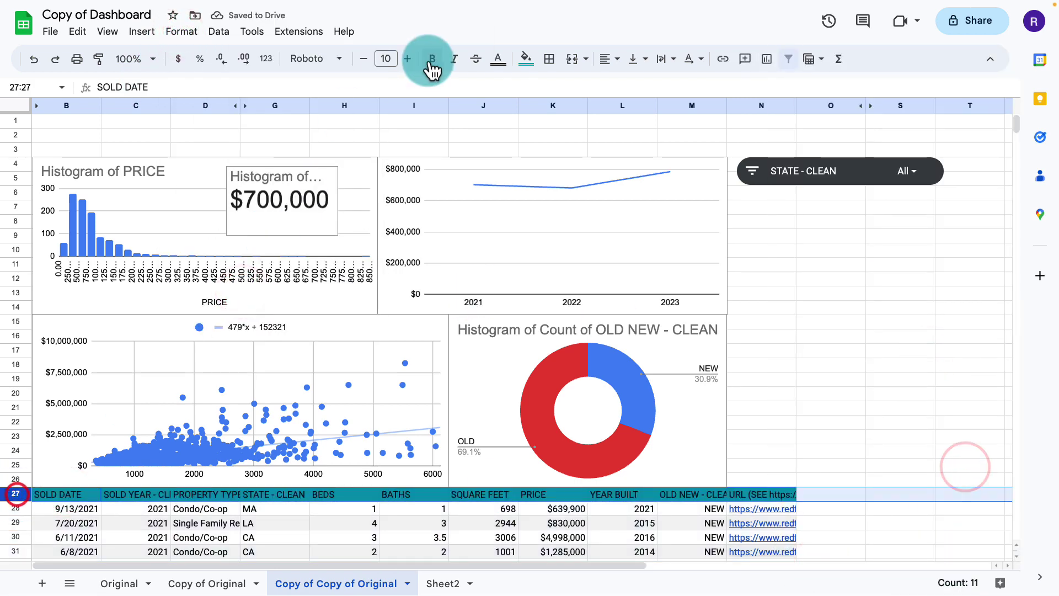
{"action": "left_click", "coordinate": [493, 59]}
- Merge B1:M3 into one banner cell with a near-black fill
{"action": "left_click", "coordinate": [638, 111]}
{"action": "left_click", "coordinate": [93, 121]}
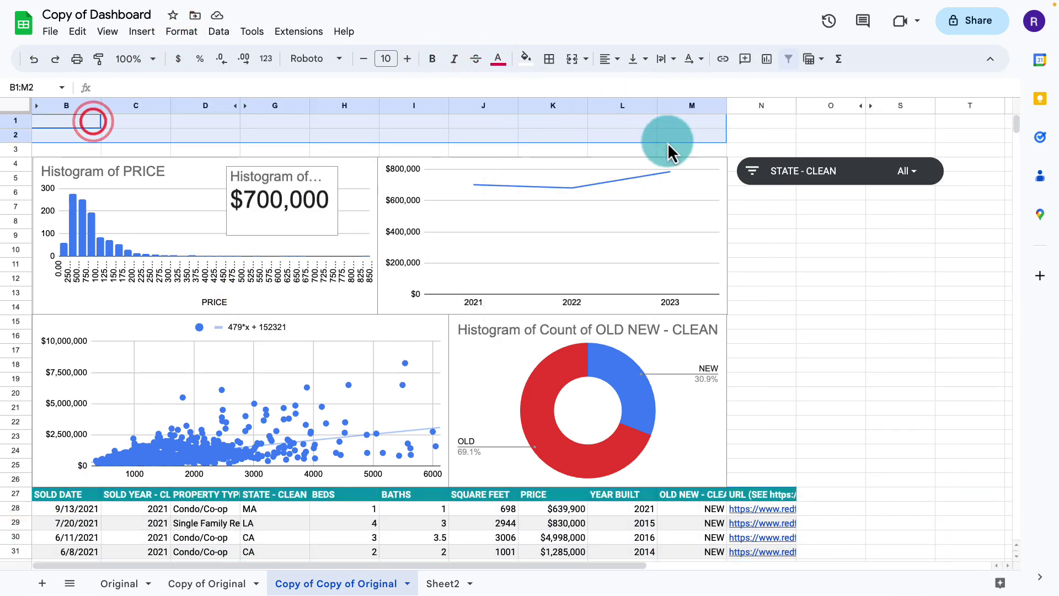
{"action": "left_click_drag", "start_coordinate": [126, 127], "coordinate": [668, 147]}
{"action": "left_click", "coordinate": [572, 59]}
{"action": "left_click", "coordinate": [526, 59]}
{"action": "left_click", "coordinate": [532, 295]}
- Enter the 'Property Report' title with 'Property' in white and 'Report' in teal
{"action": "left_click", "coordinate": [445, 138]}
{"action": "type", "text": "Property Report"}
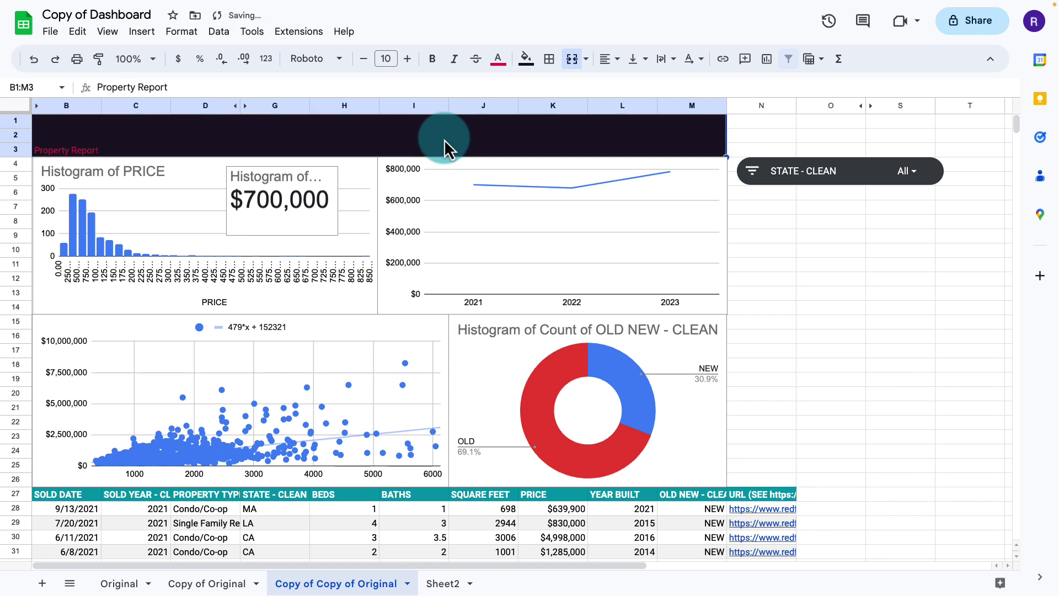
{"action": "left_click", "coordinate": [320, 138]}
{"action": "left_click", "coordinate": [498, 59]}
{"action": "left_click_drag", "start_coordinate": [97, 87], "coordinate": [168, 87]}
{"action": "left_click", "coordinate": [638, 107]}
{"action": "left_click", "coordinate": [496, 58]}
{"action": "left_click", "coordinate": [517, 290]}
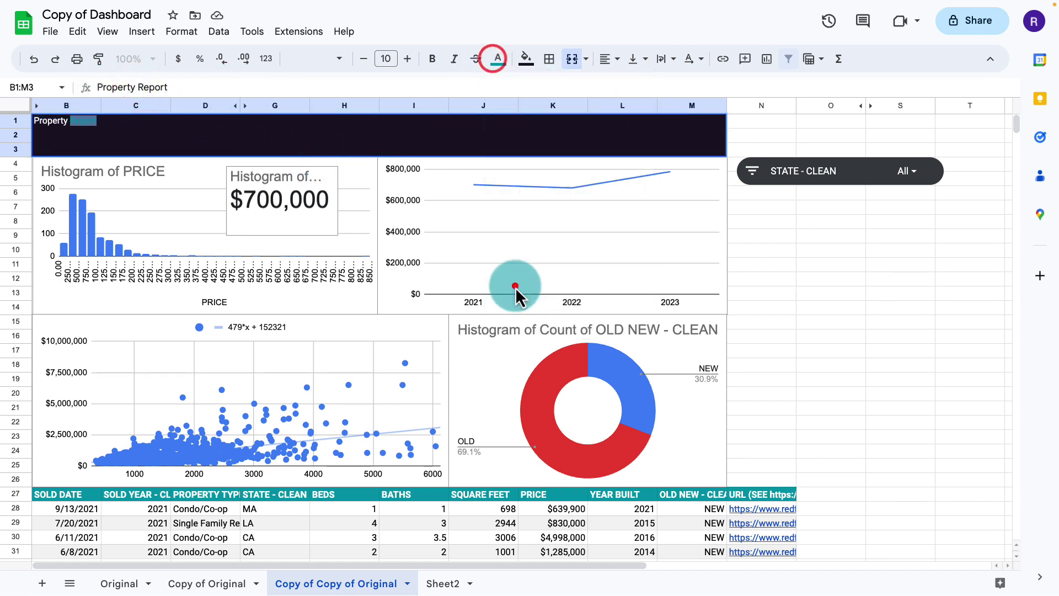
{"action": "left_click", "coordinate": [745, 135]}
- Make the banner title bold and centred horizontally and vertically
{"action": "left_click", "coordinate": [670, 139]}
{"action": "left_click", "coordinate": [606, 58]}
{"action": "left_click", "coordinate": [613, 83]}
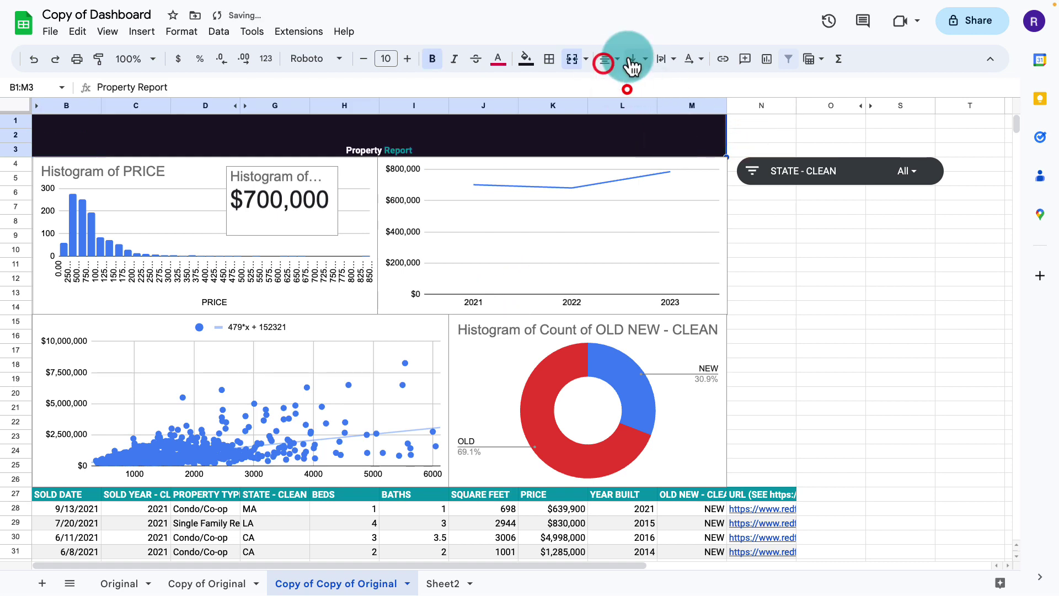
{"action": "left_click", "coordinate": [634, 59]}
{"action": "left_click", "coordinate": [629, 87]}
{"action": "left_click", "coordinate": [386, 59]}
{"action": "left_click", "coordinate": [371, 232]}
{"action": "double_click", "coordinate": [856, 171]}
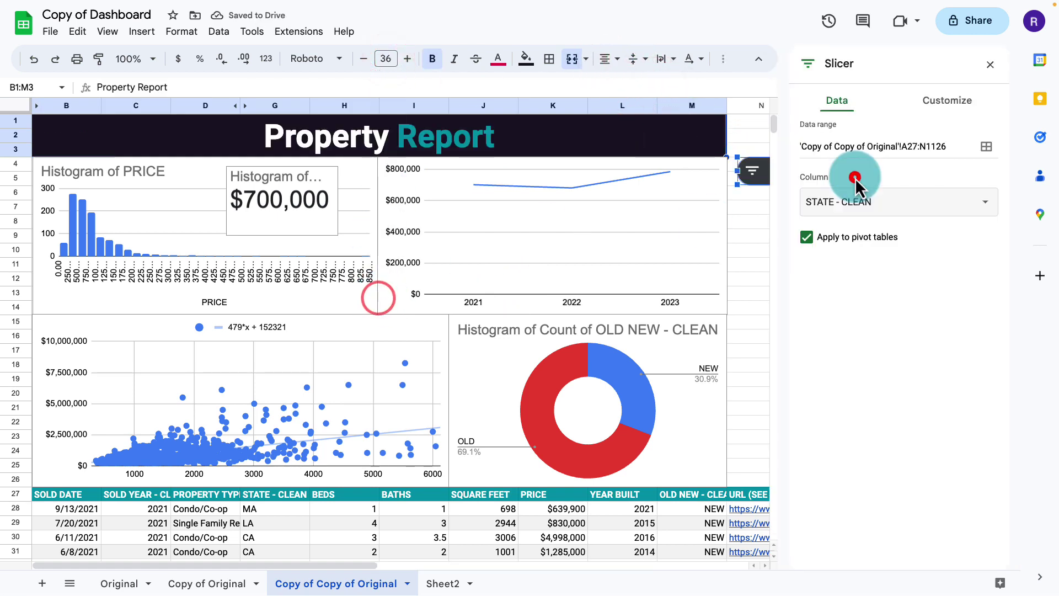
{"action": "left_click", "coordinate": [943, 101]}
{"action": "left_click", "coordinate": [859, 331]}
{"action": "left_click", "coordinate": [830, 490]}
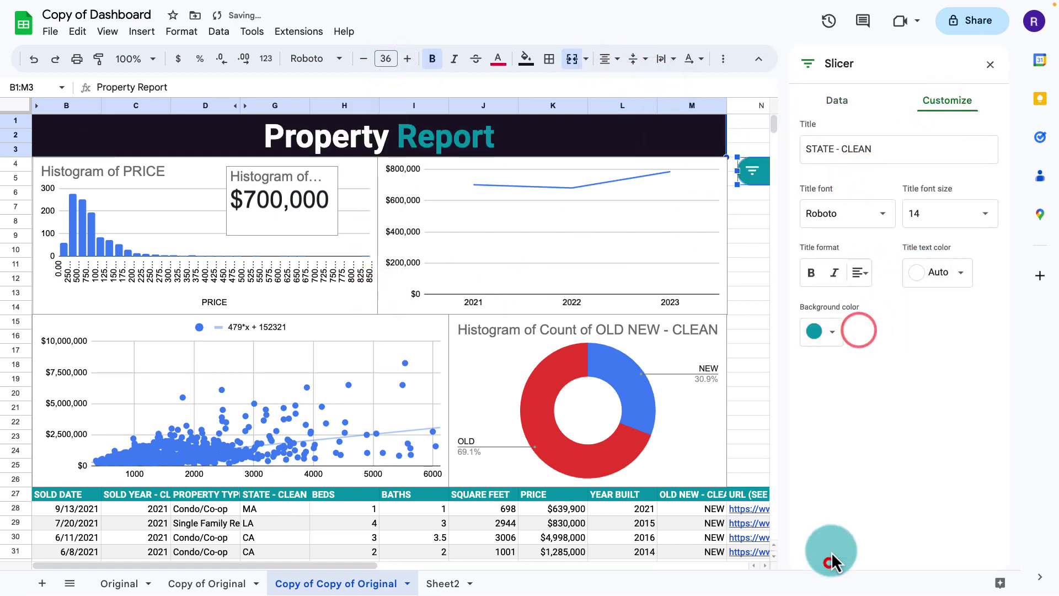
{"action": "left_click", "coordinate": [990, 64]}
{"action": "left_click", "coordinate": [90, 232]}
{"action": "double_click", "coordinate": [90, 232]}
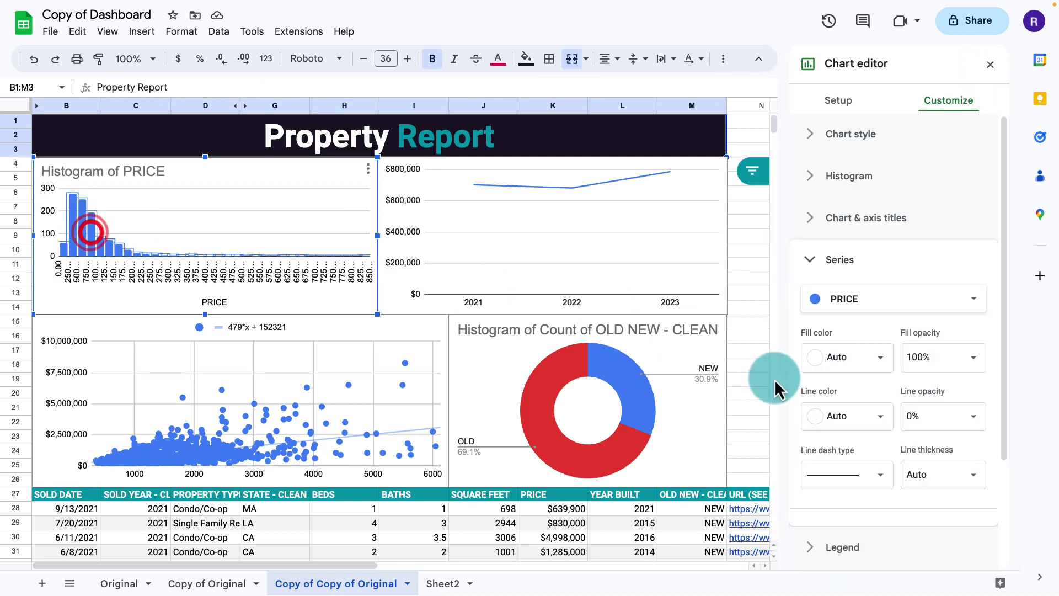
{"action": "left_click", "coordinate": [805, 373]}
{"action": "left_click", "coordinate": [830, 333]}
{"action": "left_click", "coordinate": [111, 172]}
{"action": "key", "text": "Delete"}
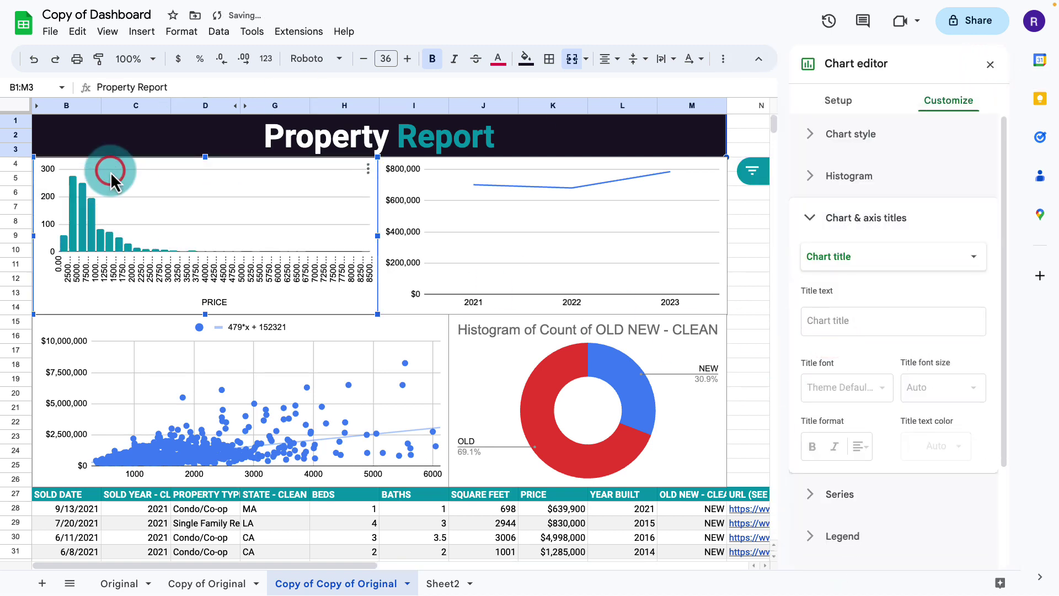
{"action": "left_click", "coordinate": [205, 301]}
{"action": "key", "text": "Delete"}
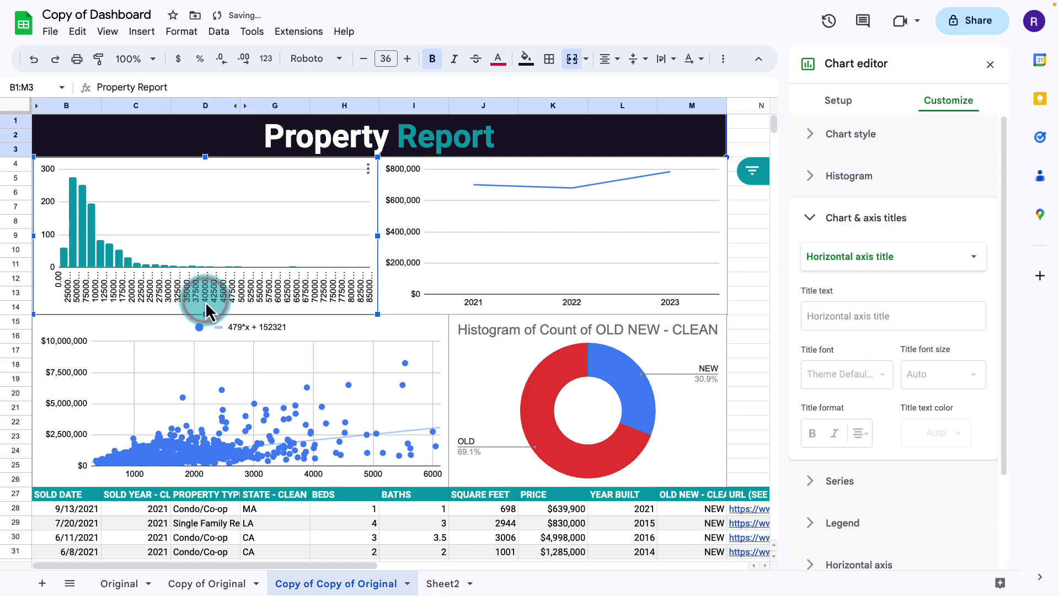
{"action": "left_click", "coordinate": [229, 234]}
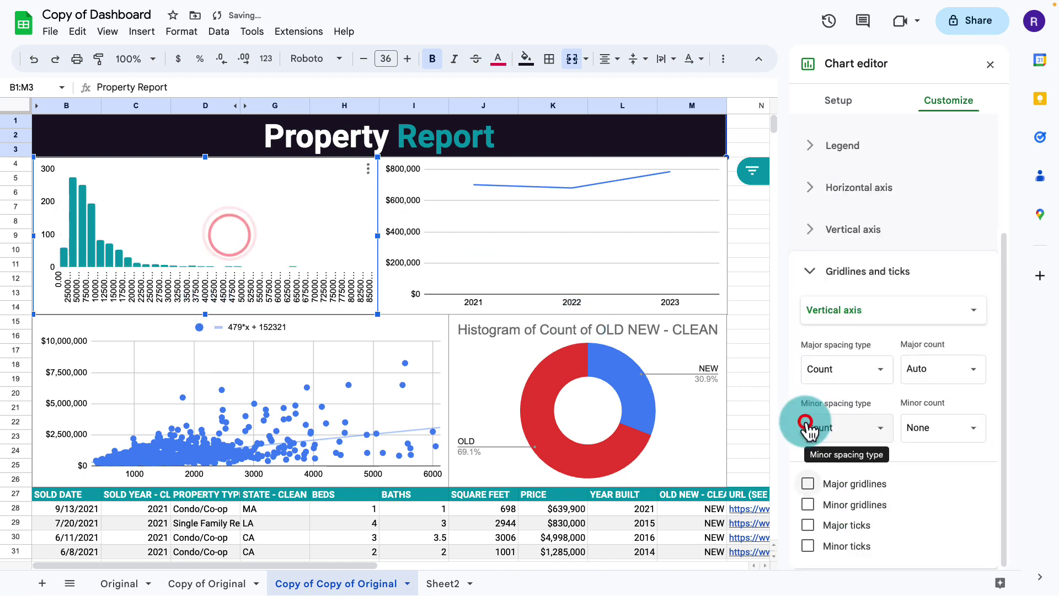
{"action": "left_click", "coordinate": [48, 228]}
{"action": "left_click", "coordinate": [879, 291]}
{"action": "left_click", "coordinate": [844, 550]}
{"action": "left_click", "coordinate": [945, 286]}
{"action": "left_click", "coordinate": [939, 406]}
{"action": "left_click", "coordinate": [275, 295]}
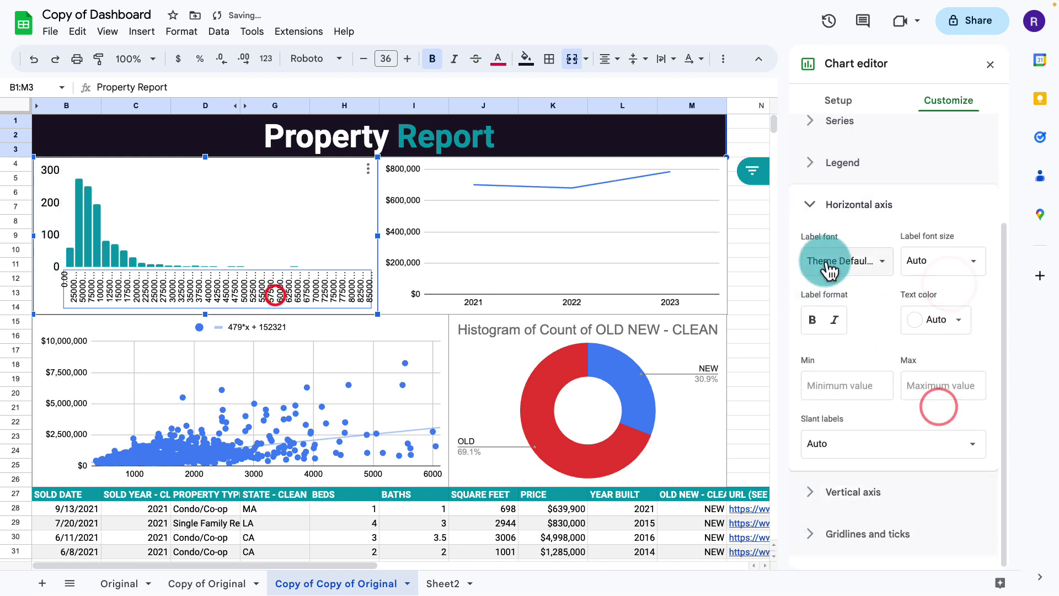
{"action": "left_click", "coordinate": [829, 270]}
{"action": "left_click", "coordinate": [840, 524]}
{"action": "left_click", "coordinate": [938, 261]}
{"action": "left_click", "coordinate": [938, 399]}
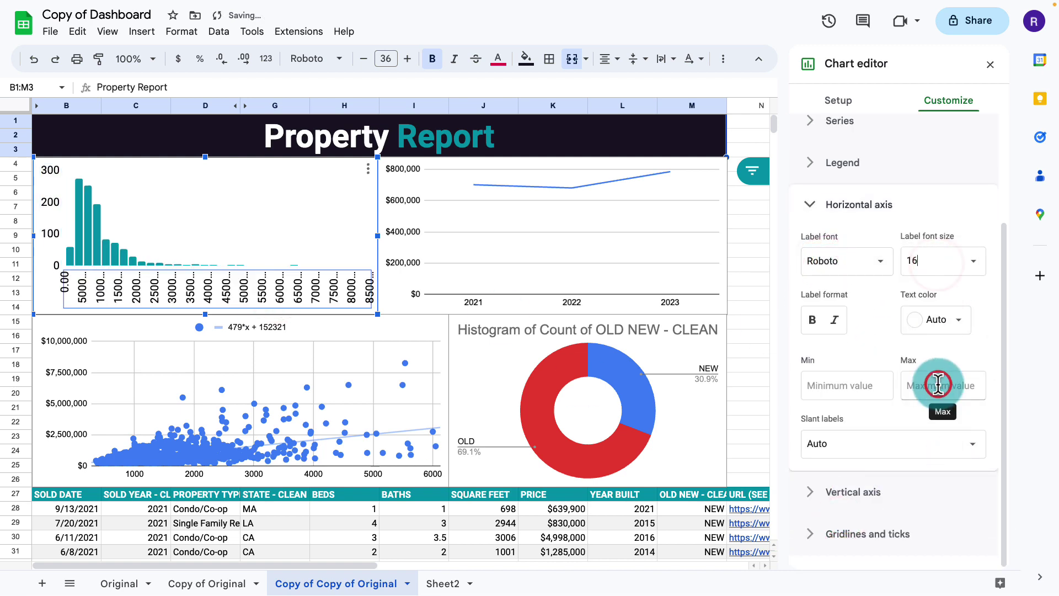
{"action": "left_click", "coordinate": [307, 219]}
{"action": "left_click_drag", "start_coordinate": [216, 266], "coordinate": [221, 244]}
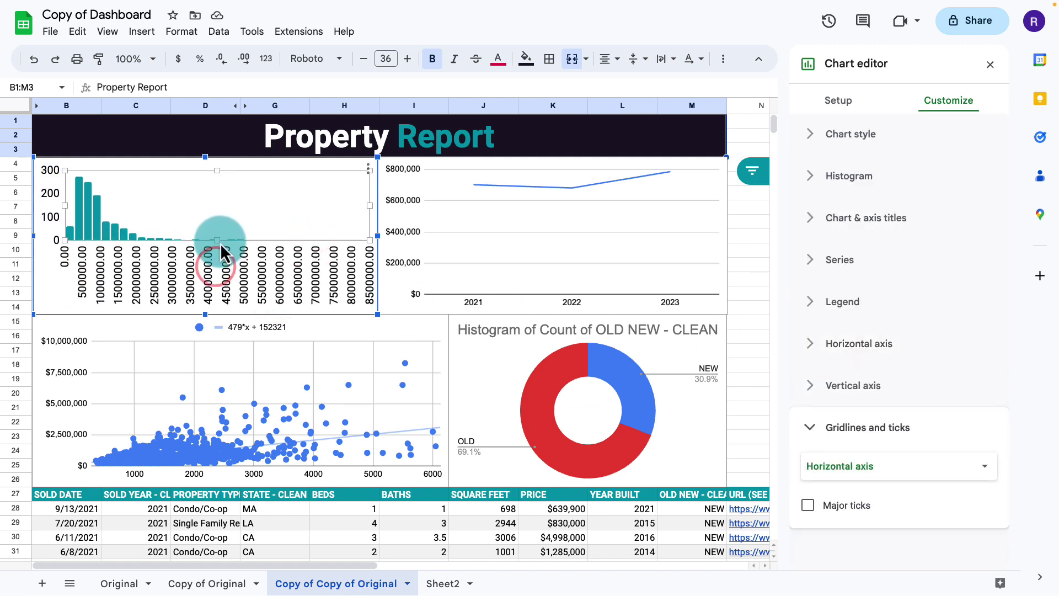
{"action": "left_click", "coordinate": [856, 134]}
{"action": "left_click", "coordinate": [836, 246]}
{"action": "left_click", "coordinate": [836, 274]}
{"action": "left_click", "coordinate": [574, 267]}
{"action": "left_click", "coordinate": [309, 210]}
{"action": "left_click", "coordinate": [836, 248]}
{"action": "left_click", "coordinate": [836, 278]}
{"action": "left_click", "coordinate": [283, 177]}
{"action": "left_click", "coordinate": [809, 362]}
{"action": "triple_click", "coordinate": [816, 363]}
{"action": "type", "text": "Median Price"}
{"action": "left_click", "coordinate": [864, 430]}
{"action": "scroll", "coordinate": [827, 529], "scroll_direction": "down", "scroll_amount": 3}
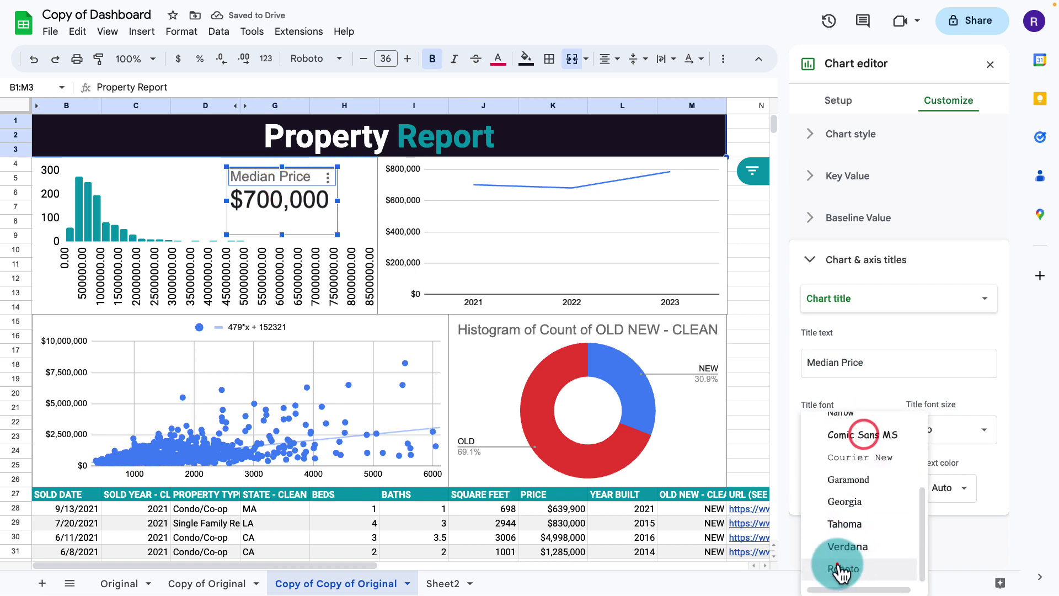
{"action": "left_click", "coordinate": [838, 563]}
{"action": "left_click", "coordinate": [855, 175]}
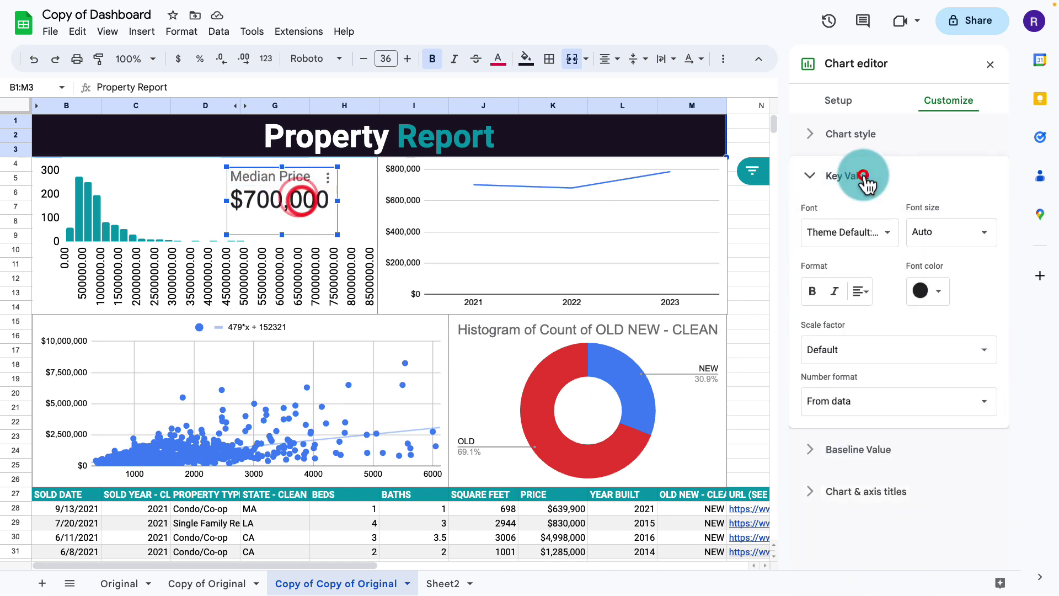
{"action": "left_click", "coordinate": [860, 231]}
{"action": "left_click", "coordinate": [846, 494]}
{"action": "left_click", "coordinate": [921, 291]}
{"action": "left_click", "coordinate": [815, 528]}
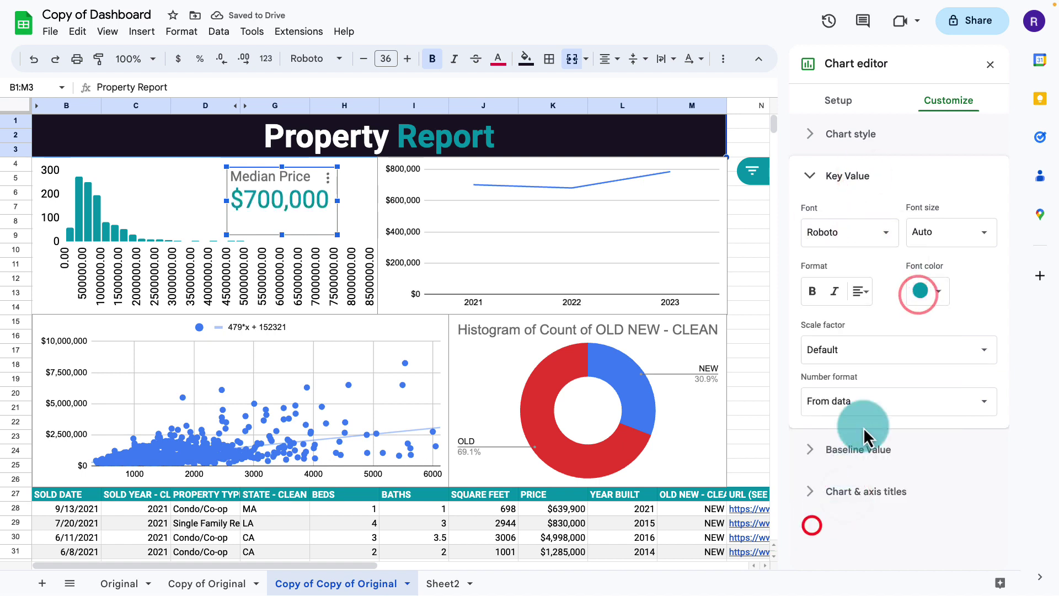
{"action": "left_click", "coordinate": [609, 179]}
{"action": "left_click", "coordinate": [840, 218]}
{"action": "left_click", "coordinate": [820, 345]}
{"action": "left_click", "coordinate": [813, 313]}
{"action": "left_click", "coordinate": [855, 463]}
{"action": "left_click", "coordinate": [841, 411]}
{"action": "left_click", "coordinate": [658, 232]}
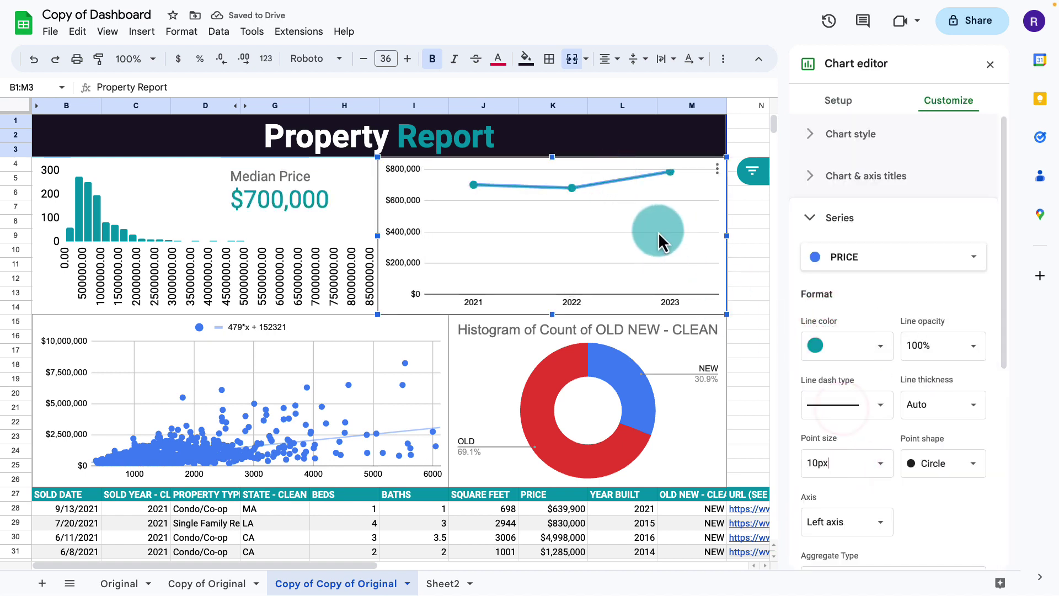
{"action": "left_click", "coordinate": [808, 483]}
{"action": "left_click", "coordinate": [404, 261]}
{"action": "left_click", "coordinate": [878, 291]}
{"action": "left_click", "coordinate": [844, 550]}
{"action": "left_click", "coordinate": [938, 285]}
{"action": "left_click", "coordinate": [930, 405]}
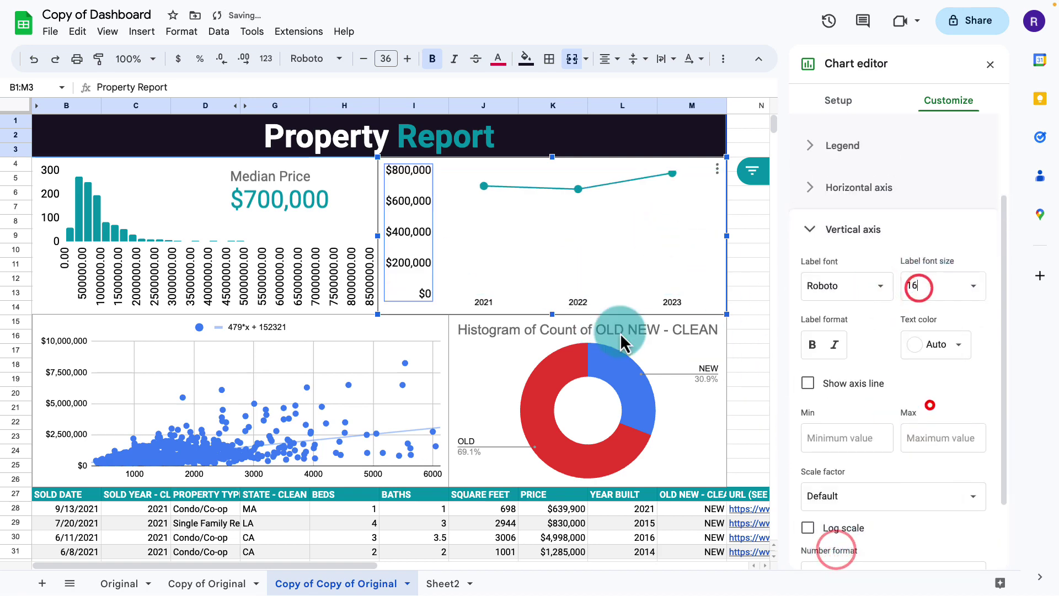
{"action": "left_click", "coordinate": [667, 302]}
{"action": "left_click", "coordinate": [819, 297]}
{"action": "left_click", "coordinate": [838, 556]}
{"action": "left_click", "coordinate": [938, 290]}
{"action": "left_click", "coordinate": [932, 407]}
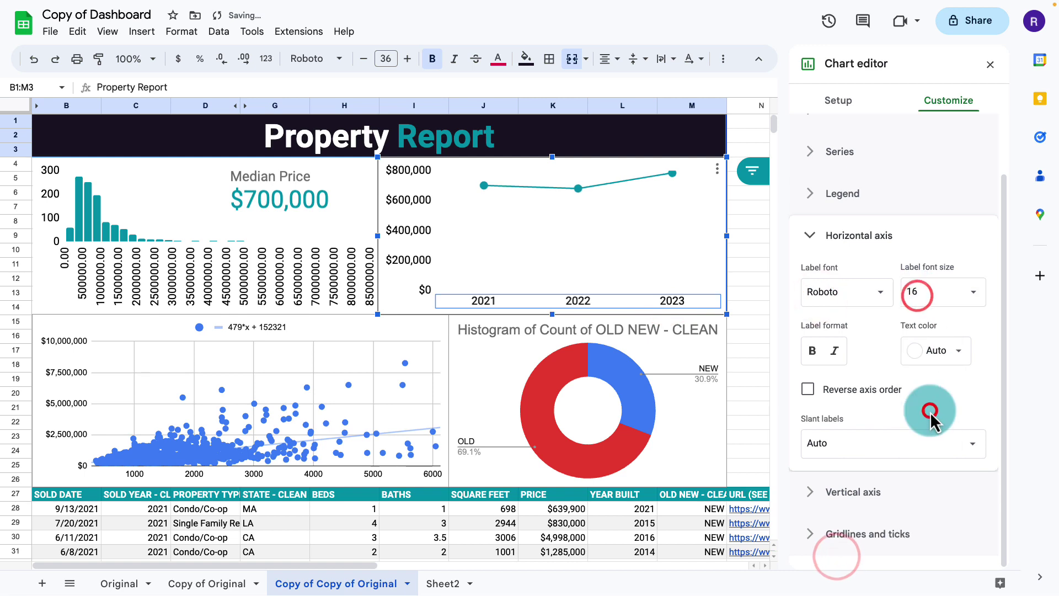
{"action": "scroll", "coordinate": [871, 149], "scroll_direction": "up", "scroll_amount": 2}
{"action": "left_click", "coordinate": [871, 149]}
{"action": "left_click", "coordinate": [818, 243]}
{"action": "left_click", "coordinate": [809, 269]}
{"action": "left_click", "coordinate": [812, 133]}
{"action": "left_click", "coordinate": [866, 175]}
{"action": "left_click", "coordinate": [882, 214]}
{"action": "left_click", "coordinate": [866, 253]}
{"action": "left_click", "coordinate": [835, 271]}
{"action": "type", "text": "YEAR"}
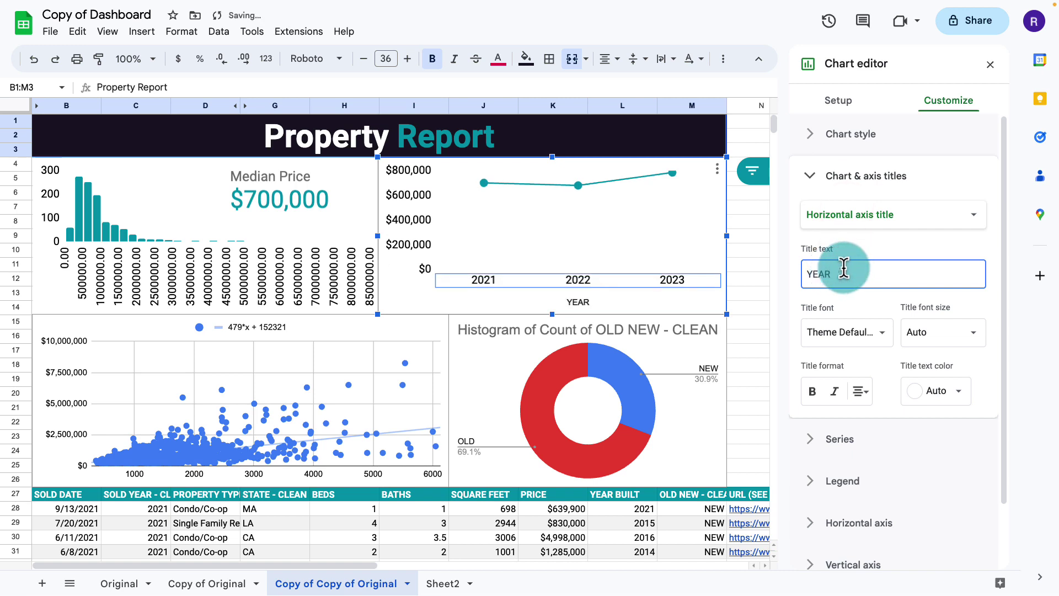
{"action": "left_click", "coordinate": [883, 333]}
{"action": "left_click", "coordinate": [845, 562]}
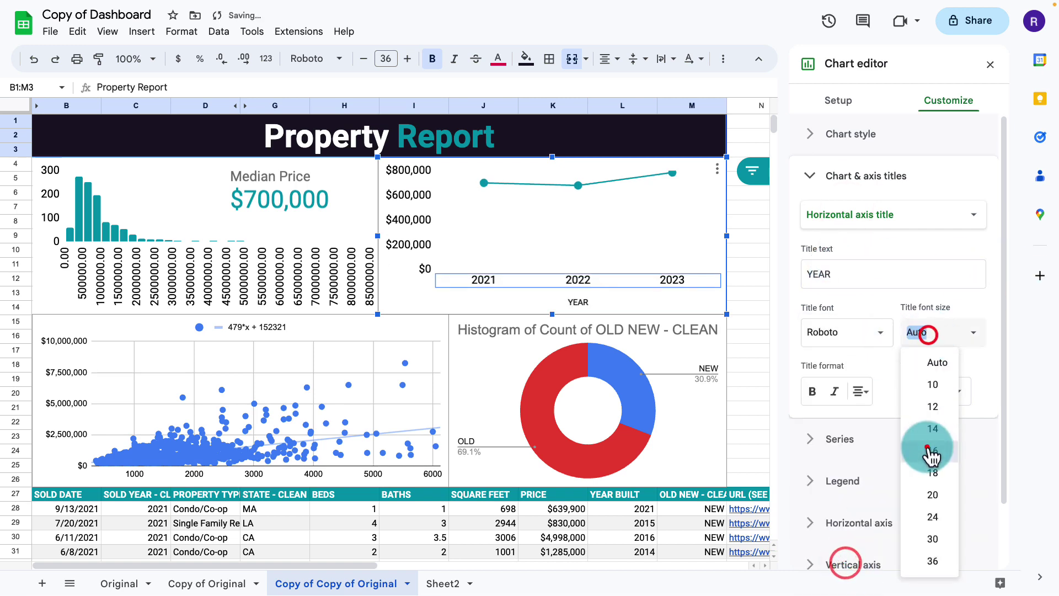
{"action": "left_click", "coordinate": [932, 333]}
{"action": "left_click", "coordinate": [910, 441]}
{"action": "left_click", "coordinate": [383, 324]}
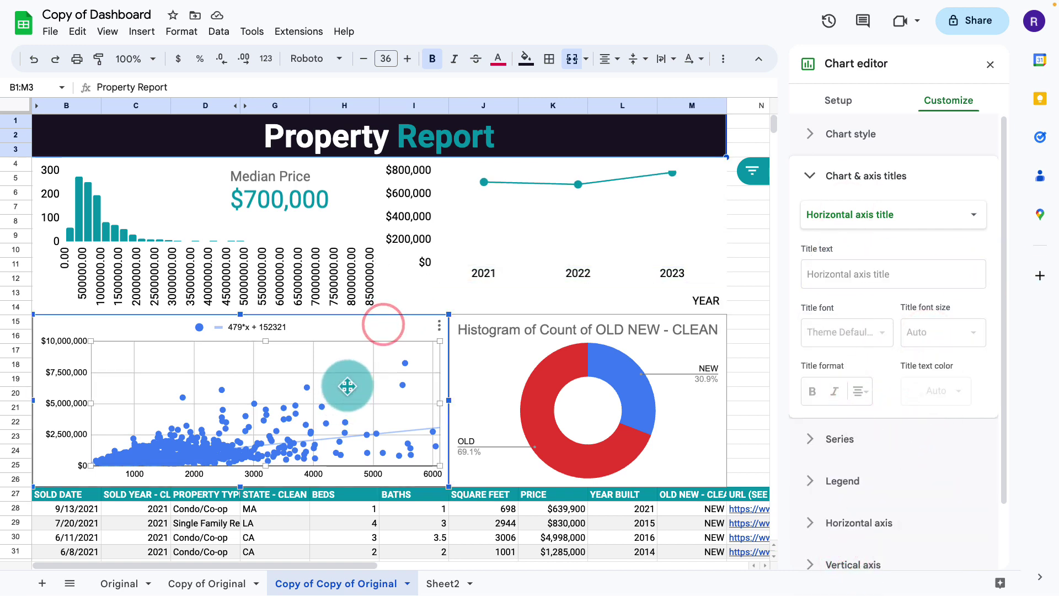
{"action": "left_click", "coordinate": [350, 383]}
{"action": "left_click", "coordinate": [805, 350]}
{"action": "left_click", "coordinate": [828, 322]}
{"action": "left_click", "coordinate": [923, 406]}
{"action": "left_click", "coordinate": [933, 475]}
{"action": "scroll", "coordinate": [928, 480], "scroll_direction": "down", "scroll_amount": 1}
{"action": "scroll", "coordinate": [883, 414], "scroll_direction": "down", "scroll_amount": 5}
{"action": "left_click", "coordinate": [907, 414]}
{"action": "left_click", "coordinate": [816, 369]}
{"action": "left_click", "coordinate": [845, 457]}
{"action": "left_click", "coordinate": [836, 430]}
{"action": "left_click", "coordinate": [63, 405]}
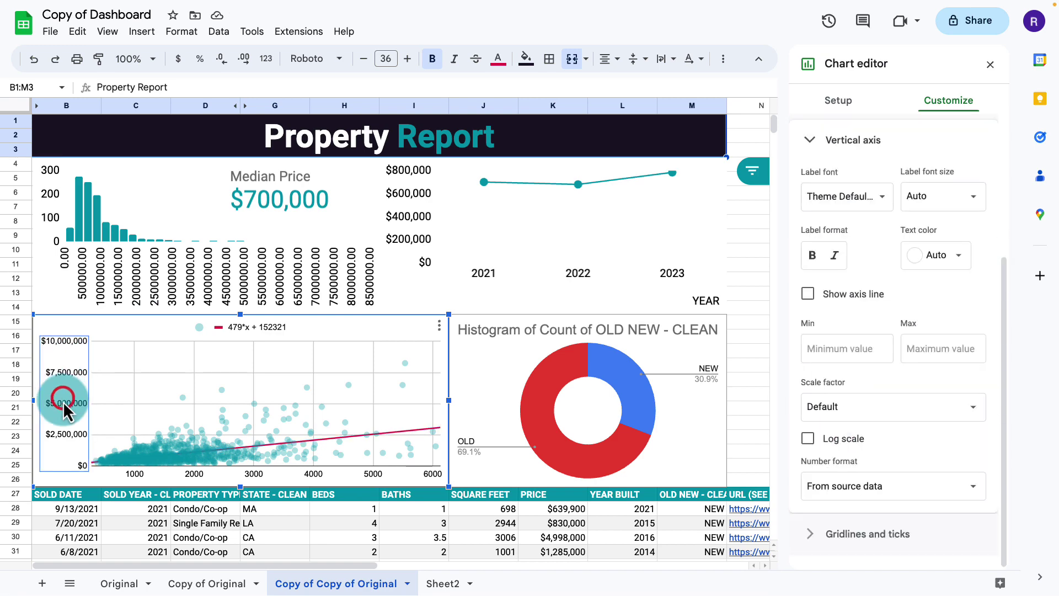
{"action": "left_click", "coordinate": [815, 202]}
{"action": "left_click", "coordinate": [830, 461]}
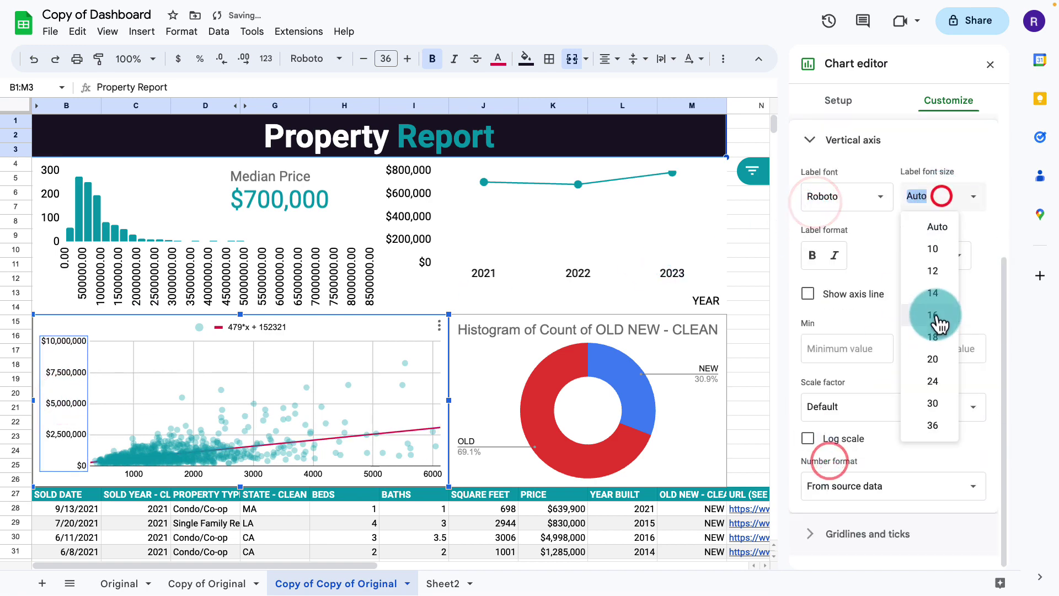
{"action": "left_click", "coordinate": [938, 323]}
{"action": "left_click", "coordinate": [850, 194]}
{"action": "left_click", "coordinate": [842, 451]}
{"action": "left_click", "coordinate": [937, 206]}
{"action": "left_click", "coordinate": [939, 307]}
{"action": "left_click", "coordinate": [810, 134]}
{"action": "left_click", "coordinate": [808, 171]}
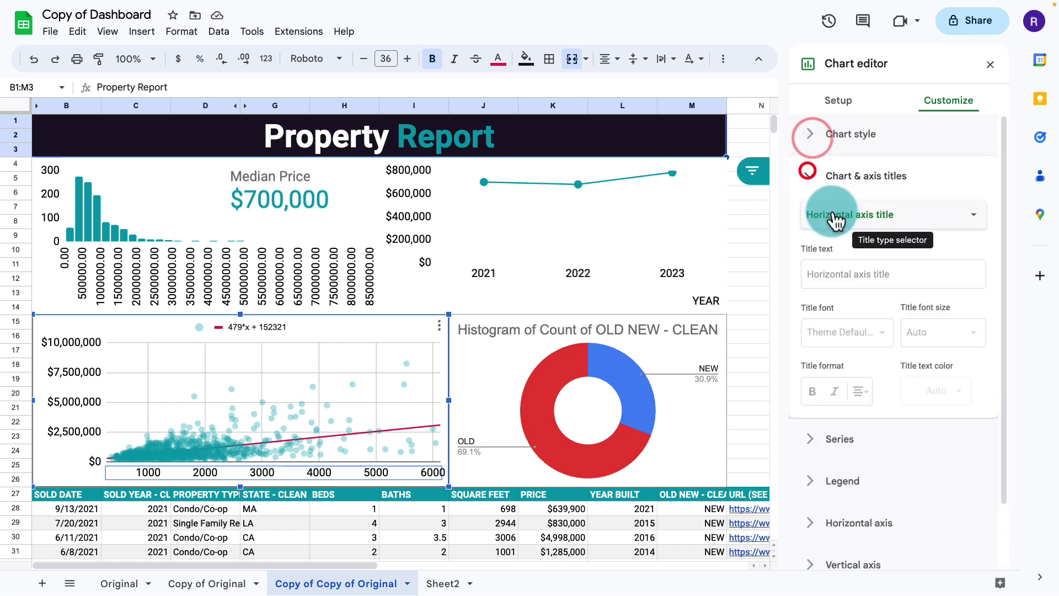
{"action": "left_click", "coordinate": [827, 280]}
{"action": "type", "text": "Square"}
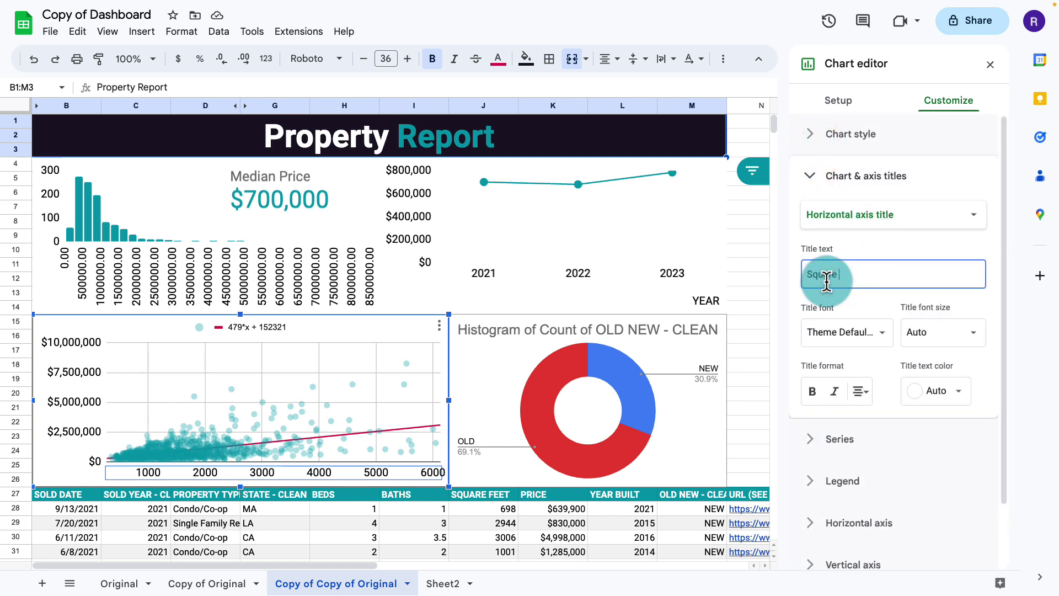
{"action": "type", "text": "Feet"}
{"action": "left_click", "coordinate": [833, 331]}
{"action": "scroll", "coordinate": [828, 530], "scroll_direction": "down", "scroll_amount": 1}
{"action": "left_click", "coordinate": [832, 562]}
{"action": "left_click", "coordinate": [917, 336]}
{"action": "left_click", "coordinate": [918, 444]}
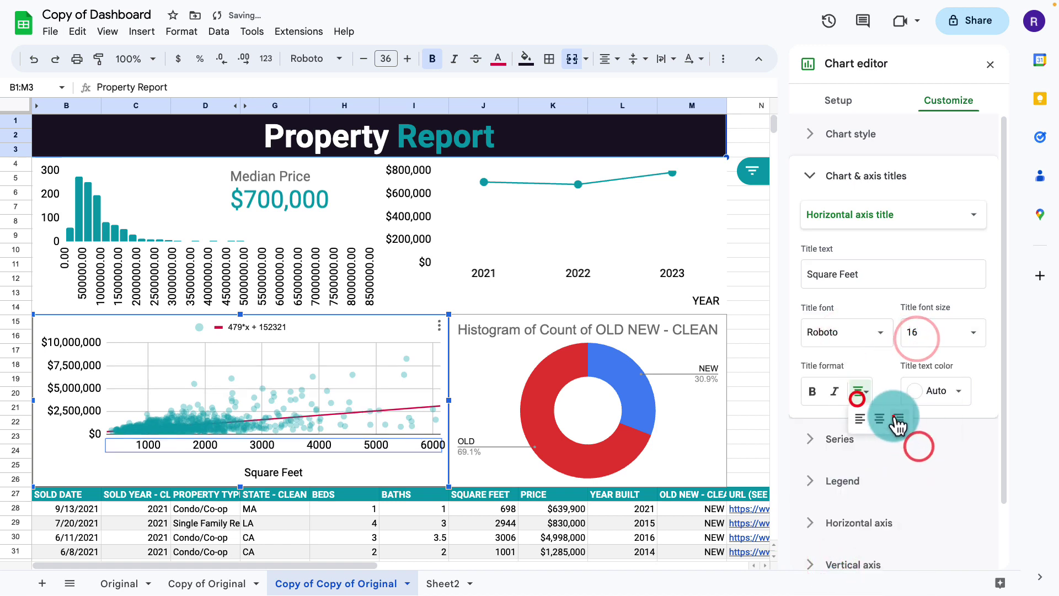
{"action": "left_click", "coordinate": [864, 216]}
{"action": "left_click", "coordinate": [837, 275]}
{"action": "type", "text": "P"}
{"action": "left_click", "coordinate": [823, 331]}
{"action": "scroll", "coordinate": [864, 473], "scroll_direction": "down", "scroll_amount": 1}
{"action": "left_click", "coordinate": [849, 572]}
{"action": "left_click", "coordinate": [919, 336]}
{"action": "left_click", "coordinate": [932, 458]}
{"action": "left_click", "coordinate": [880, 134]}
{"action": "left_click", "coordinate": [831, 247]}
{"action": "left_click", "coordinate": [836, 274]}
{"action": "left_click", "coordinate": [437, 357]}
{"action": "left_click", "coordinate": [804, 490]}
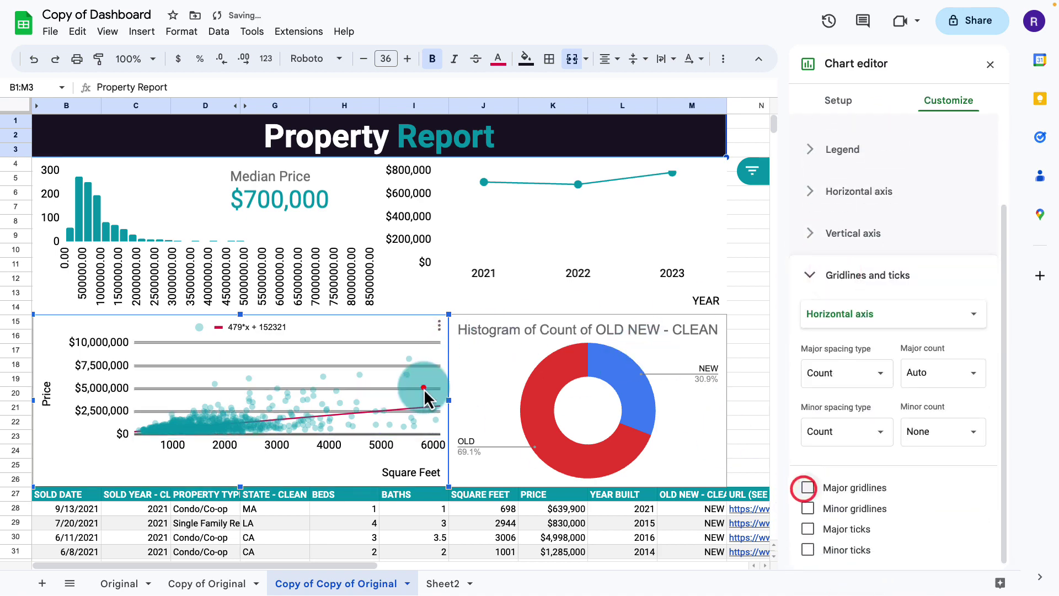
{"action": "left_click", "coordinate": [426, 387]}
{"action": "left_click", "coordinate": [805, 426]}
{"action": "left_click", "coordinate": [717, 421]}
{"action": "left_click", "coordinate": [843, 134]}
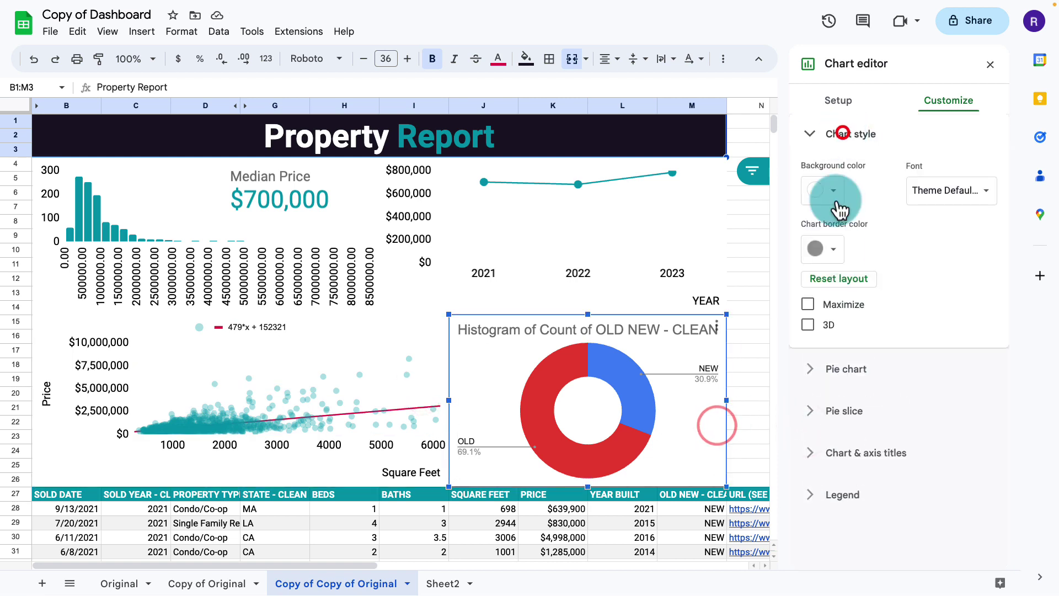
{"action": "left_click", "coordinate": [837, 248]}
{"action": "left_click", "coordinate": [834, 276]}
{"action": "left_click", "coordinate": [670, 331]}
{"action": "key", "text": "Delete"}
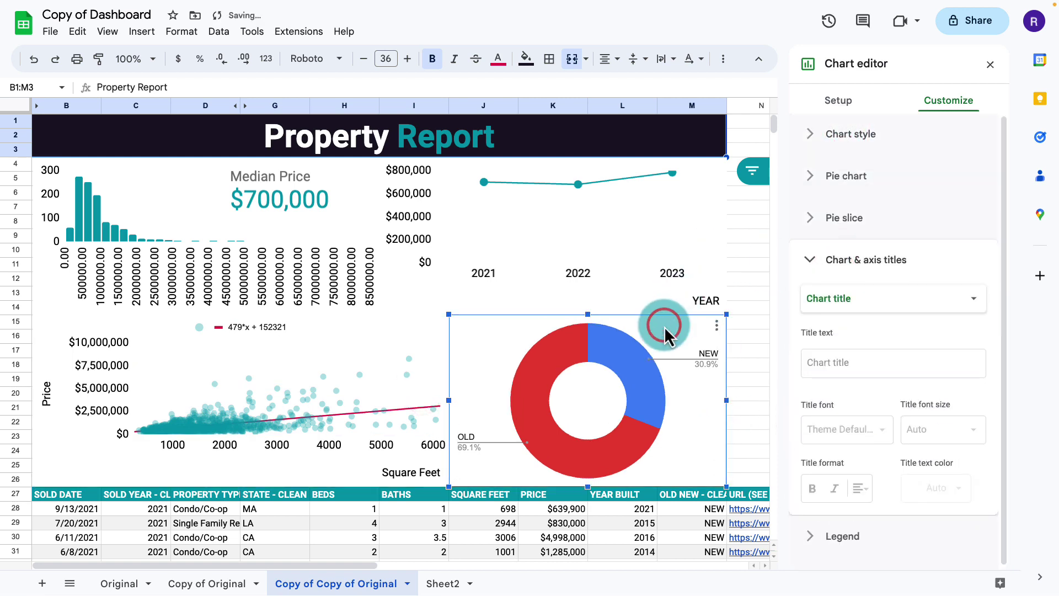
{"action": "left_click", "coordinate": [803, 260]}
{"action": "left_click", "coordinate": [811, 300]}
{"action": "left_click", "coordinate": [844, 364]}
{"action": "left_click", "coordinate": [852, 284]}
{"action": "left_click", "coordinate": [853, 177]}
{"action": "left_click", "coordinate": [844, 288]}
{"action": "left_click", "coordinate": [844, 353]}
{"action": "left_click", "coordinate": [667, 408]}
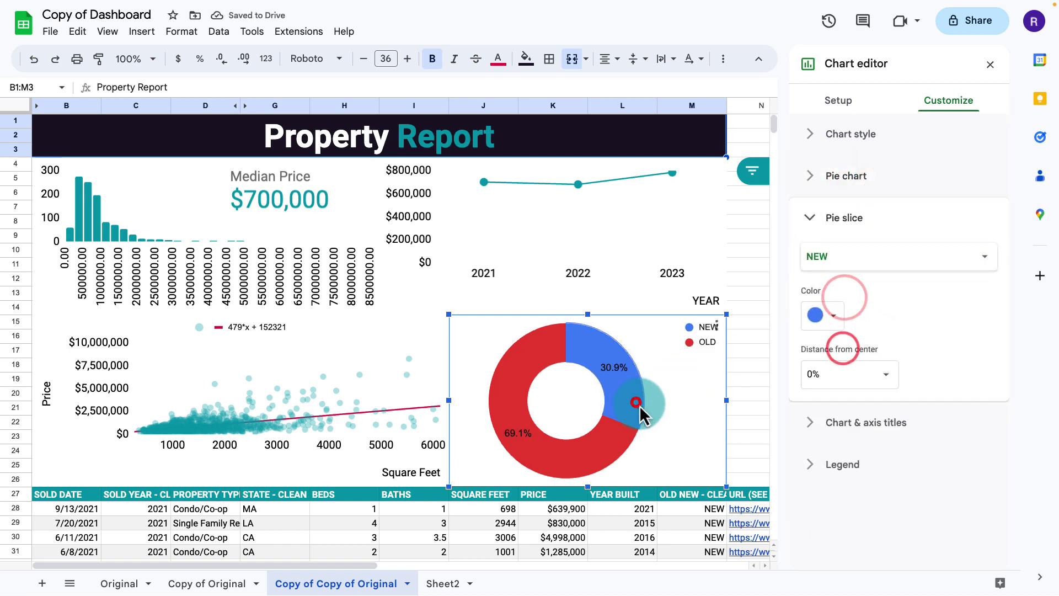
{"action": "left_click", "coordinate": [817, 316]}
{"action": "left_click", "coordinate": [831, 552]}
{"action": "left_click", "coordinate": [620, 469]}
{"action": "left_click", "coordinate": [817, 316]}
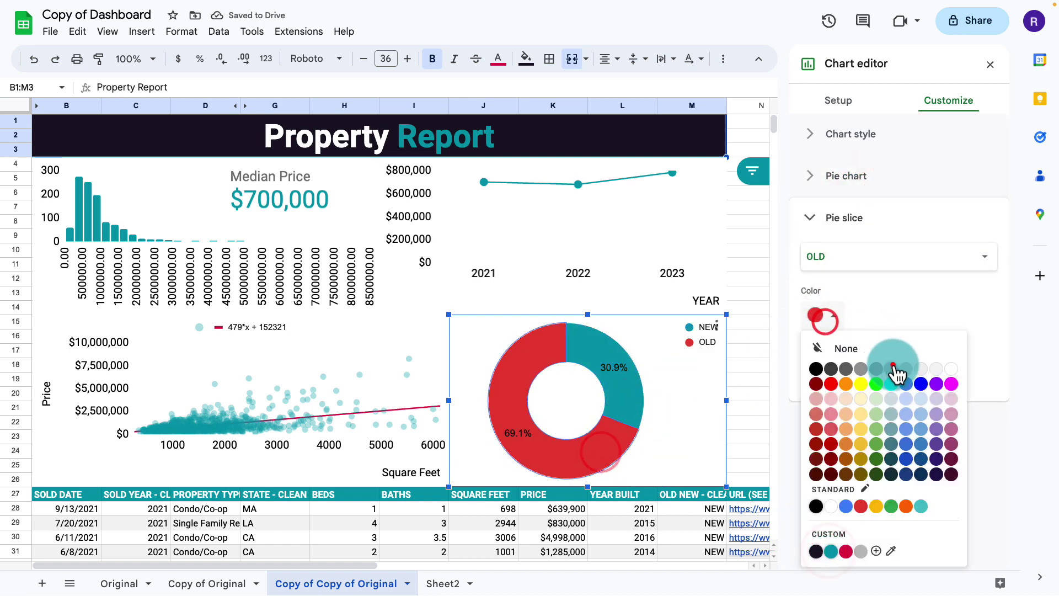
{"action": "left_click", "coordinate": [893, 369]}
{"action": "left_click", "coordinate": [614, 369]}
{"action": "left_click", "coordinate": [806, 301]}
{"action": "left_click", "coordinate": [839, 243]}
{"action": "left_click", "coordinate": [850, 504]}
{"action": "left_click", "coordinate": [949, 241]}
{"action": "left_click", "coordinate": [938, 353]}
{"action": "left_click", "coordinate": [943, 299]}
{"action": "left_click", "coordinate": [958, 351]}
{"action": "left_click", "coordinate": [515, 433]}
{"action": "left_click", "coordinate": [841, 241]}
{"action": "left_click", "coordinate": [826, 505]}
{"action": "left_click", "coordinate": [811, 299]}
{"action": "left_click", "coordinate": [927, 242]}
{"action": "left_click", "coordinate": [945, 360]}
{"action": "left_click", "coordinate": [759, 363]}
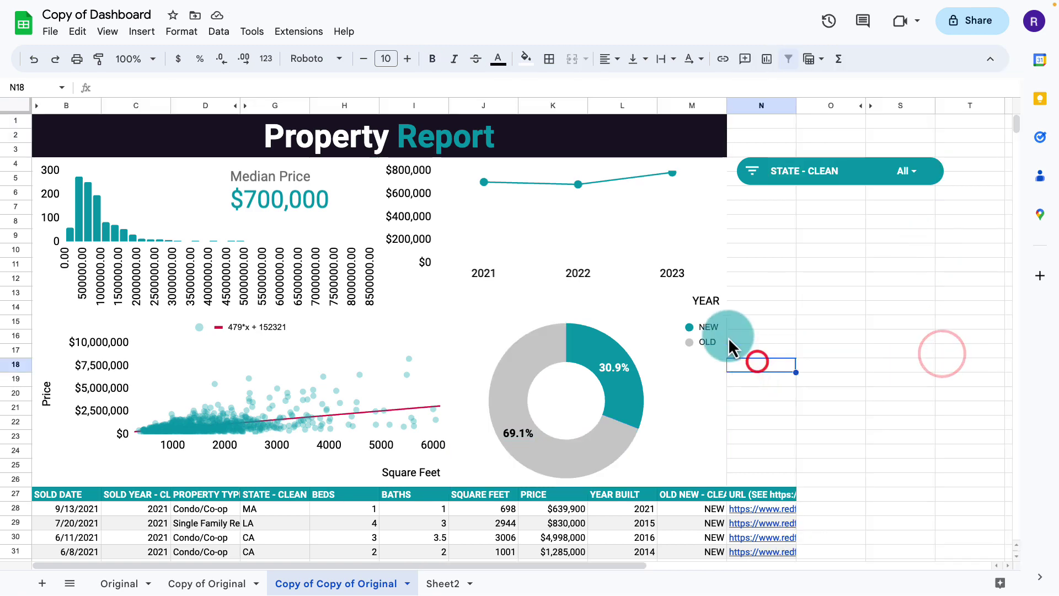
{"action": "left_click", "coordinate": [108, 32]}
{"action": "left_click", "coordinate": [341, 80]}
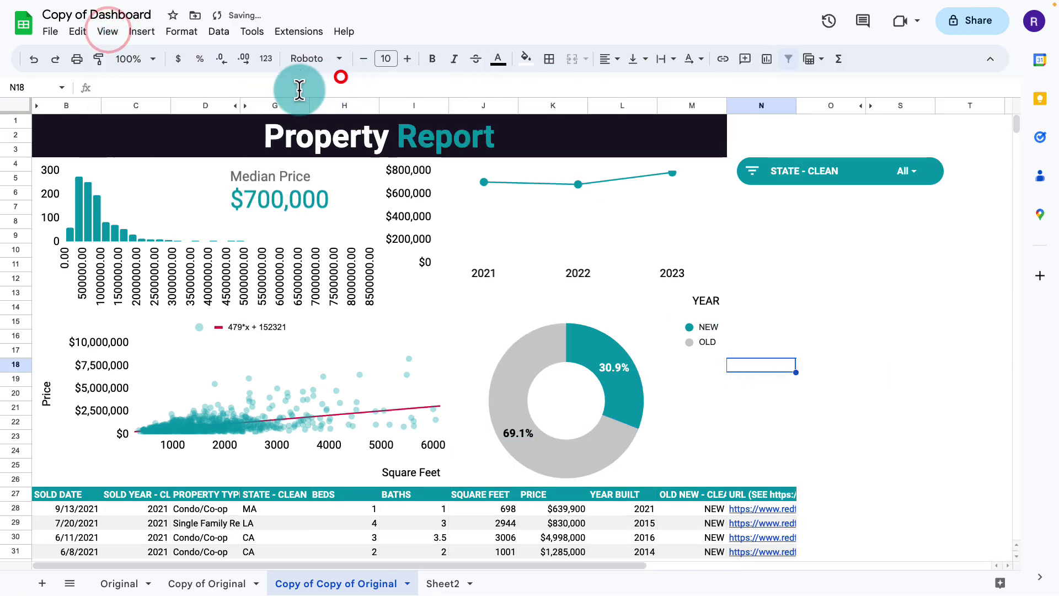
{"action": "left_click", "coordinate": [158, 31]}
{"action": "left_click", "coordinate": [385, 221]}
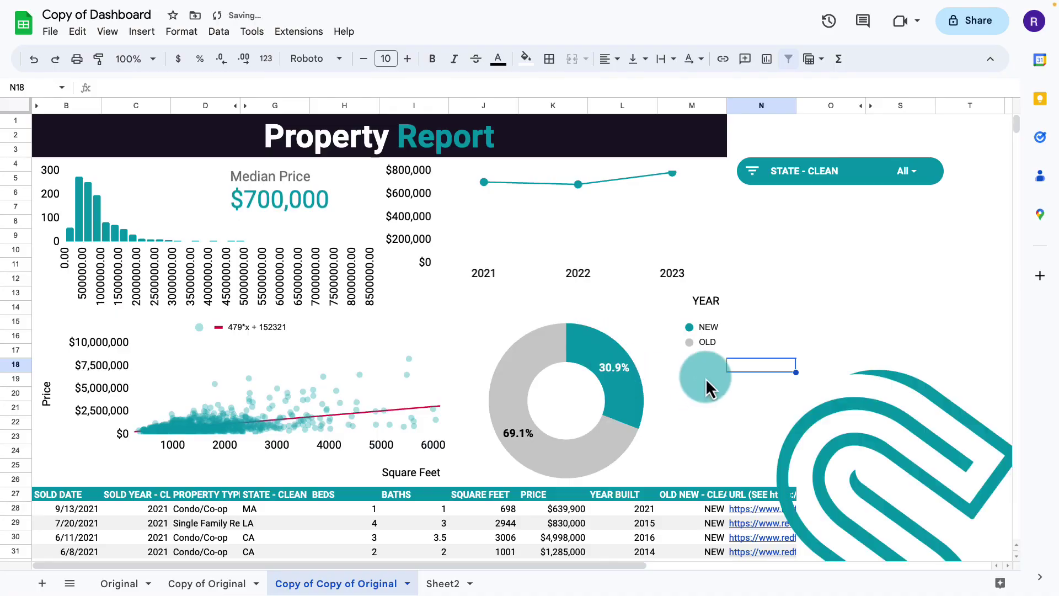
{"action": "left_click_drag", "start_coordinate": [837, 425], "coordinate": [526, 232]}
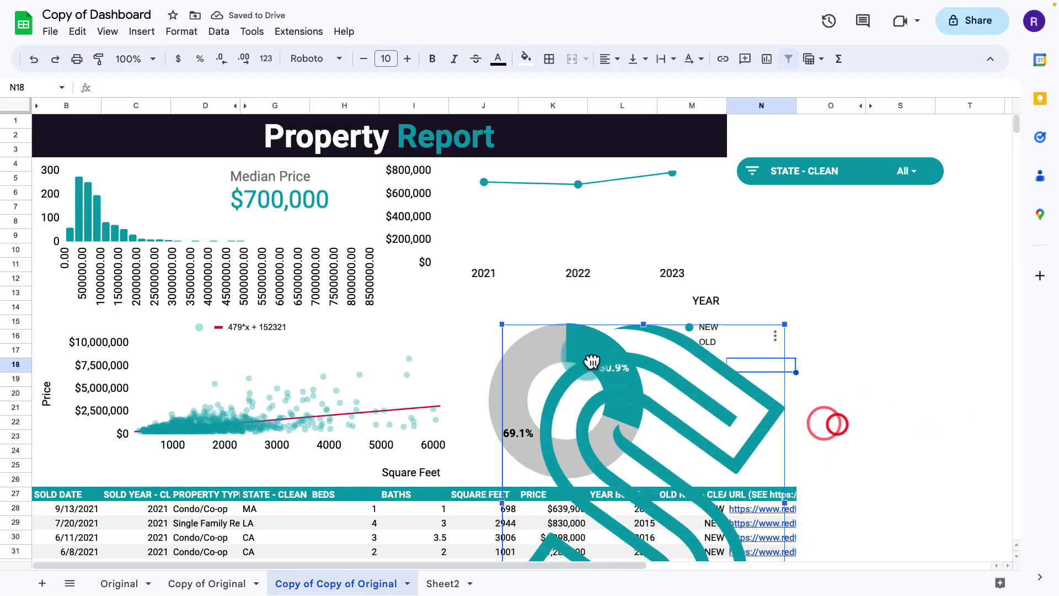
{"action": "left_click_drag", "start_coordinate": [699, 166], "coordinate": [513, 426]}
{"action": "left_click_drag", "start_coordinate": [457, 450], "coordinate": [575, 393]}
{"action": "left_click_drag", "start_coordinate": [625, 473], "coordinate": [586, 427]}
{"action": "left_click", "coordinate": [722, 440]}
{"action": "left_click", "coordinate": [764, 440]}
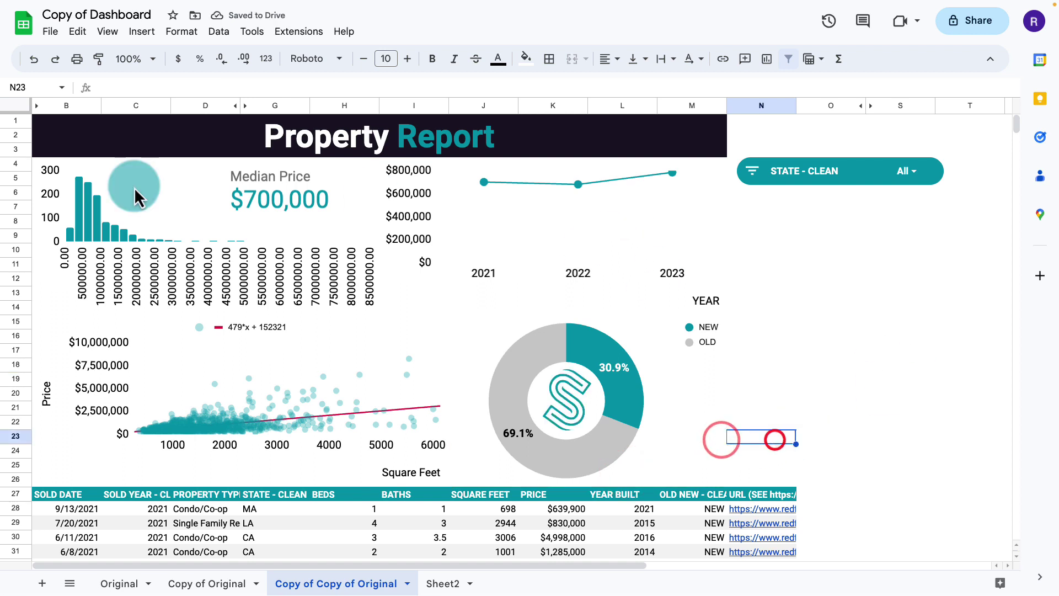
{"action": "left_click", "coordinate": [161, 148]}
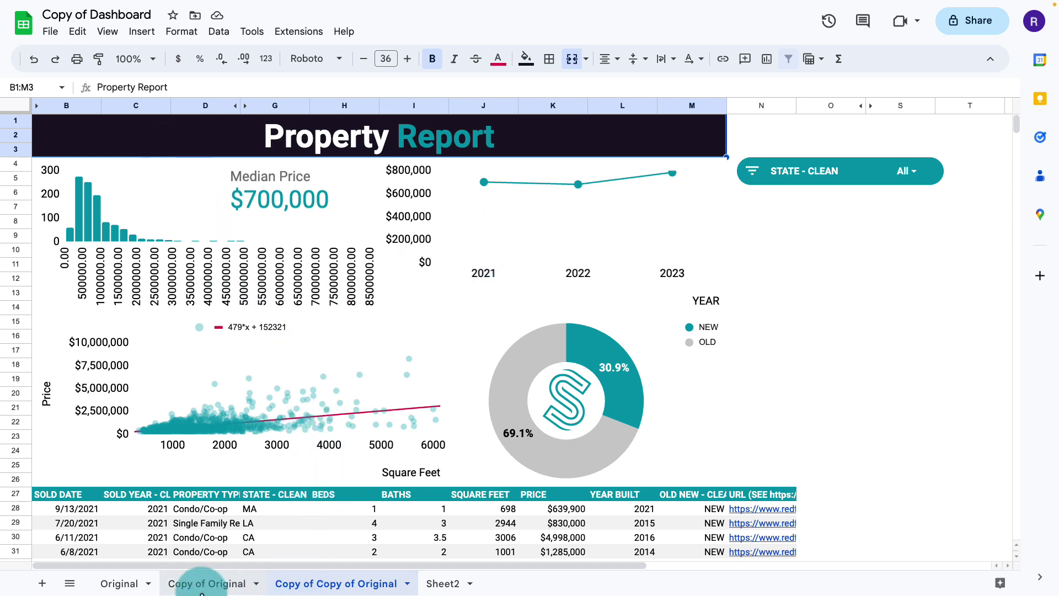
{"action": "left_click", "coordinate": [206, 586]}
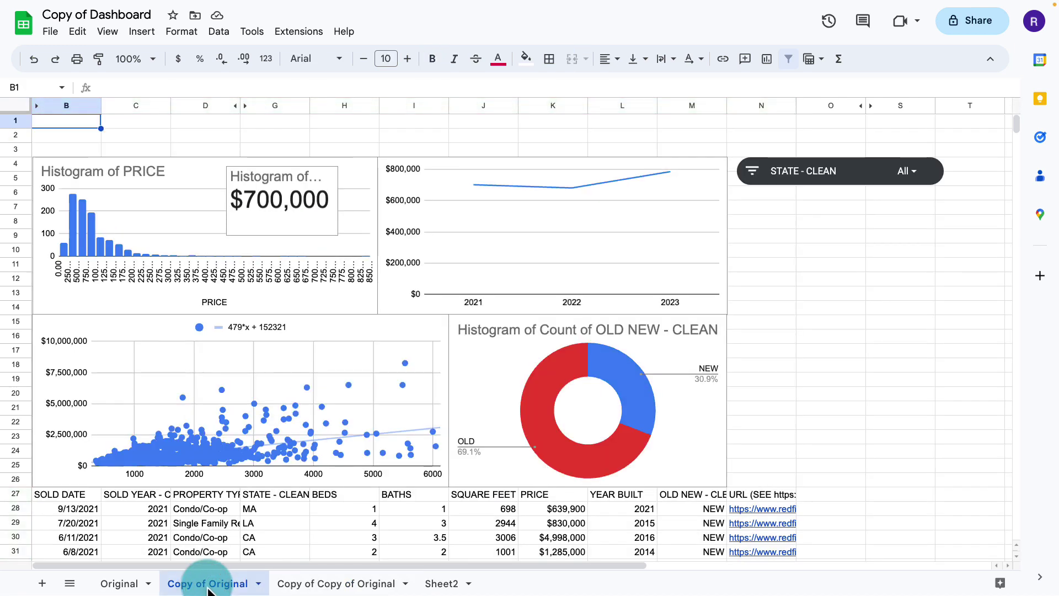
{"action": "left_click", "coordinate": [311, 586]}
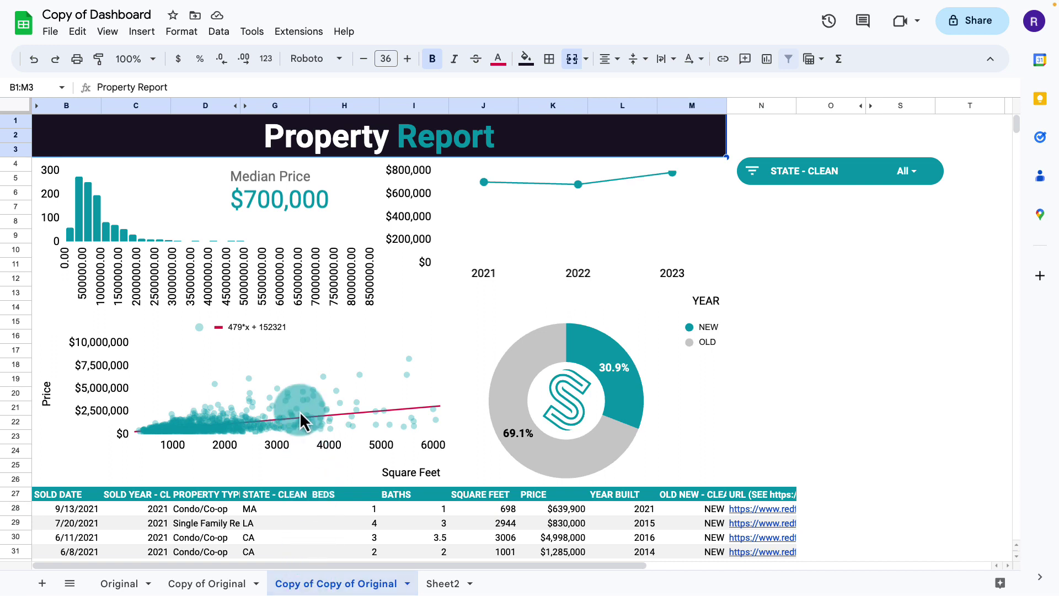